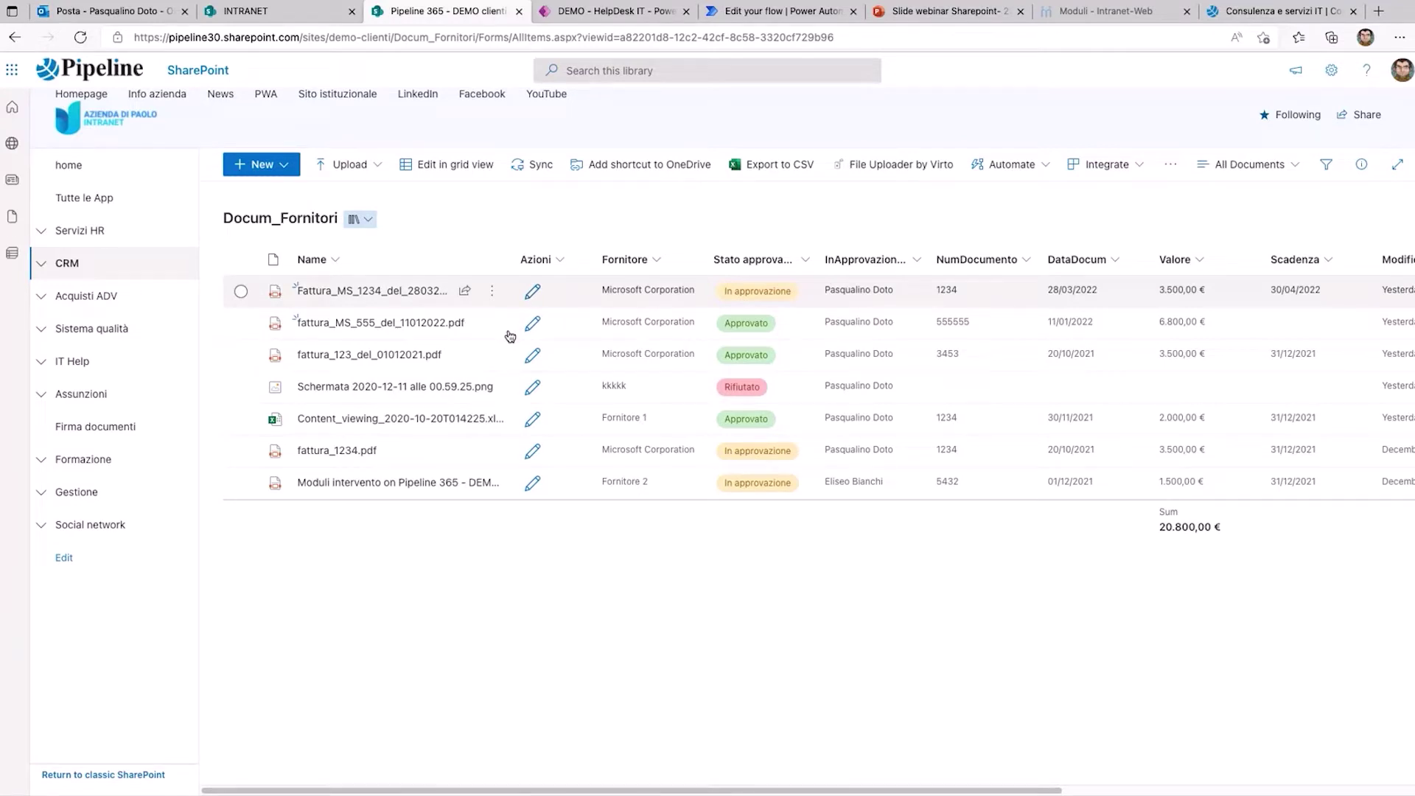
Step: Open the management form of Fattura_MS_1234_del_28032022 and view the details of its listed activities
{"action": "left_click", "coordinate": [532, 290]}
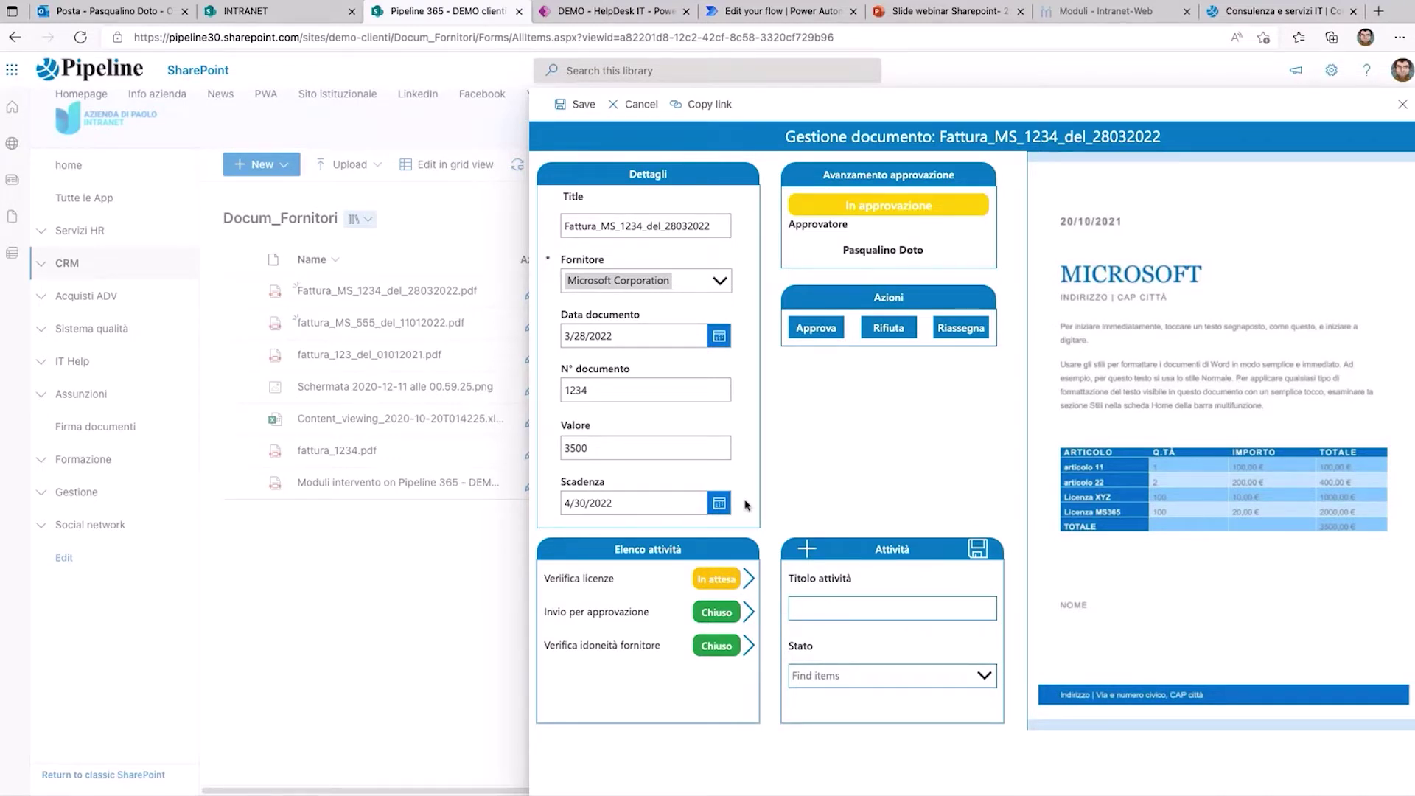
{"action": "left_click", "coordinate": [747, 586]}
{"action": "left_click", "coordinate": [749, 610]}
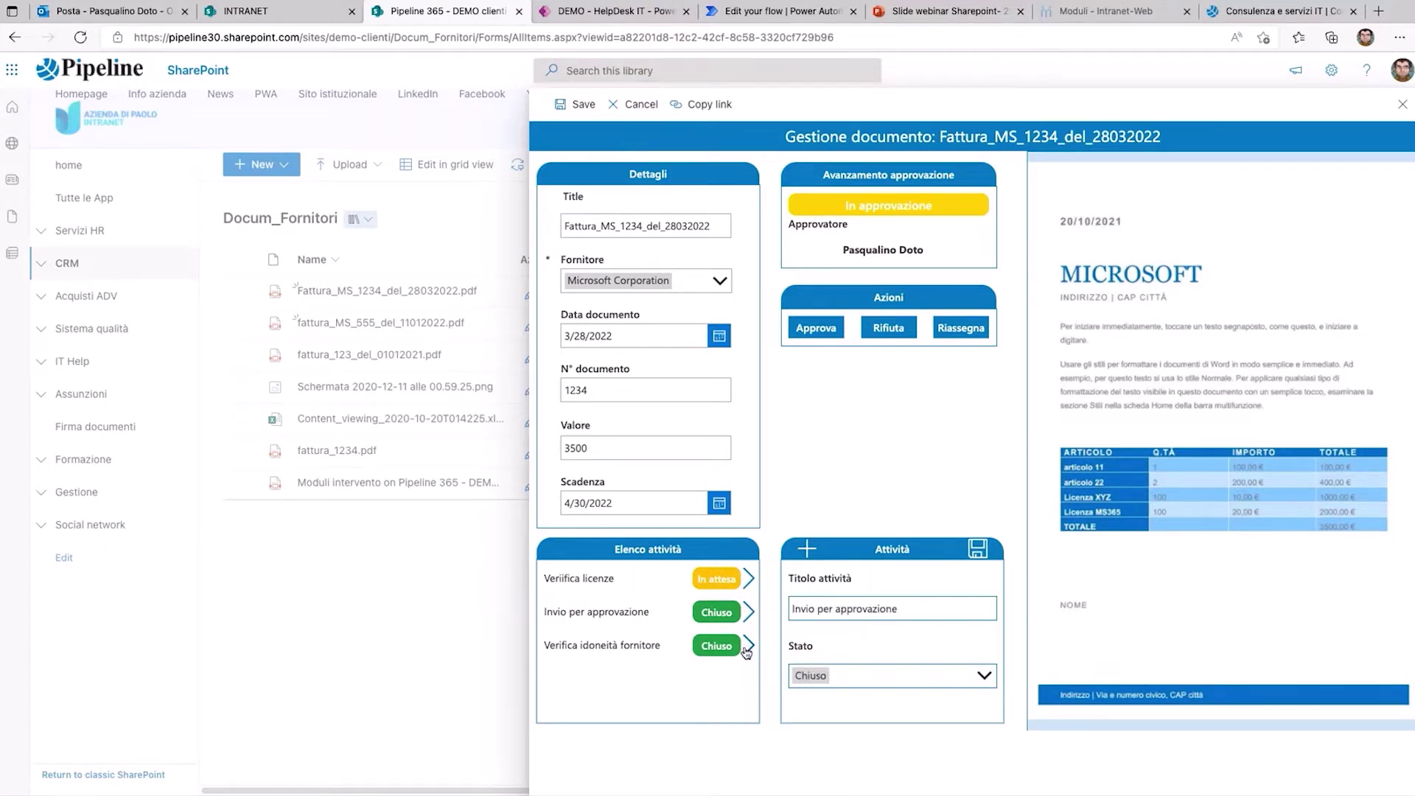
{"action": "left_click", "coordinate": [748, 646]}
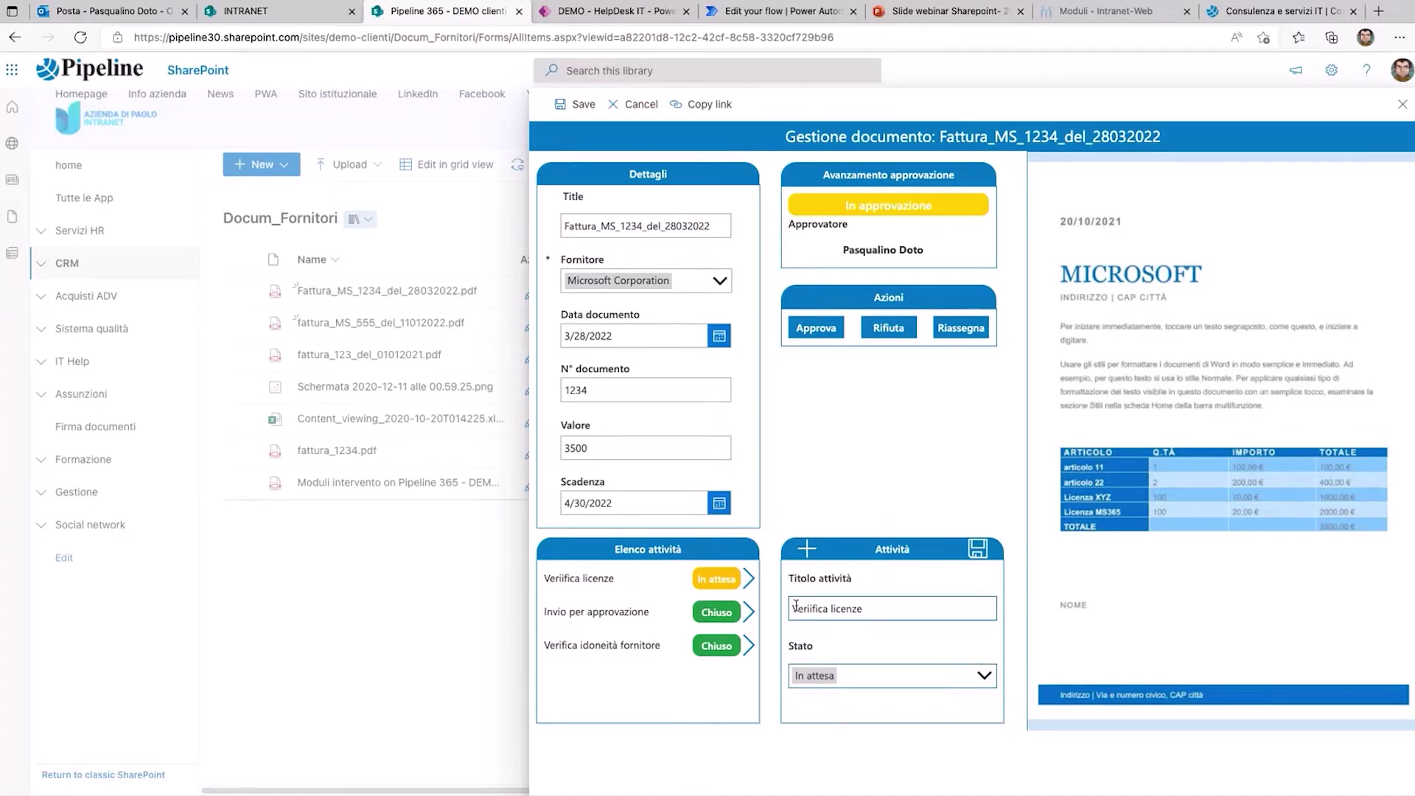
Step: Add an activity titled "altra attività" with status Aperto to the invoice and save the document form
{"action": "left_click", "coordinate": [809, 554]}
{"action": "left_click", "coordinate": [838, 613]}
{"action": "type", "text": "altra a"}
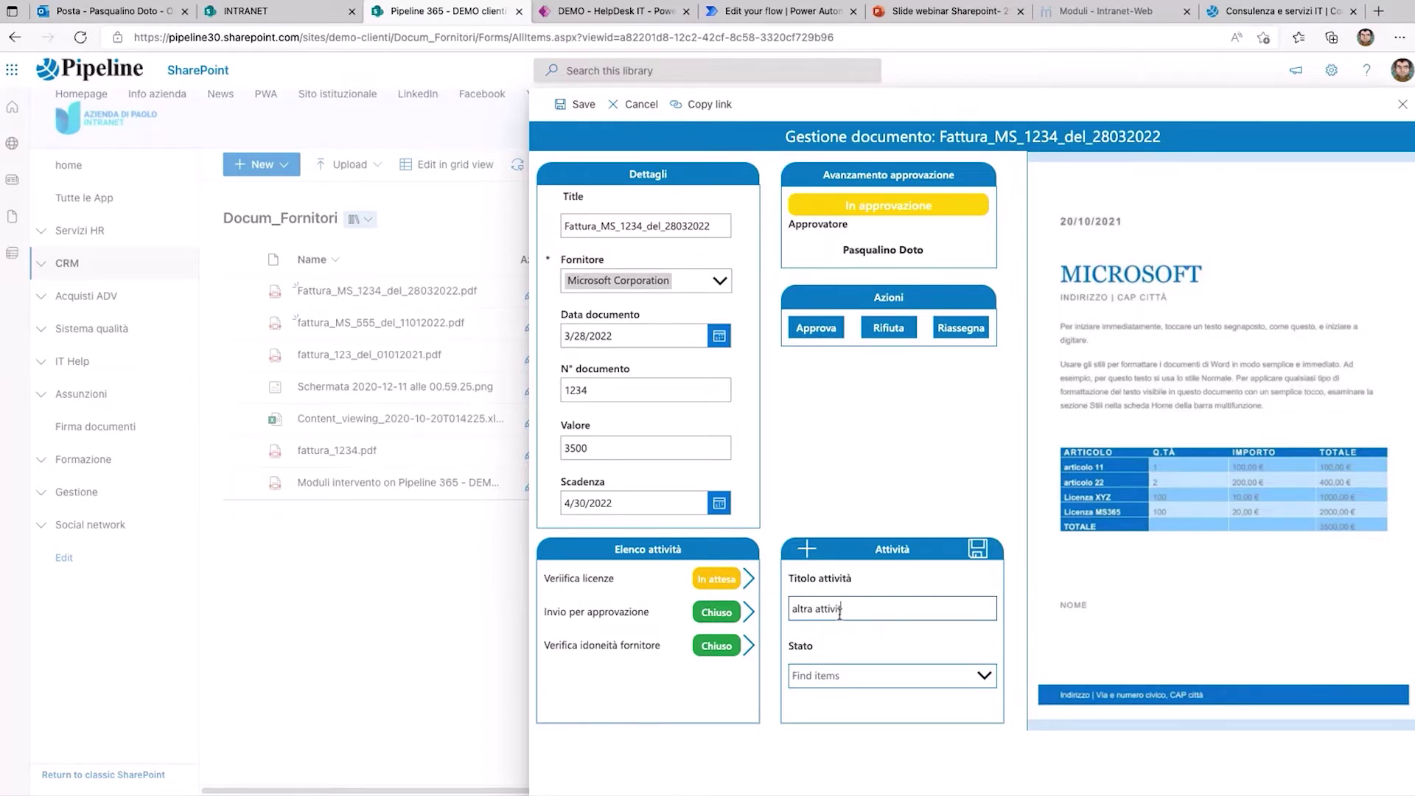
{"action": "type", "text": "ttività"}
{"action": "left_click", "coordinate": [884, 675]}
{"action": "left_click", "coordinate": [871, 596]}
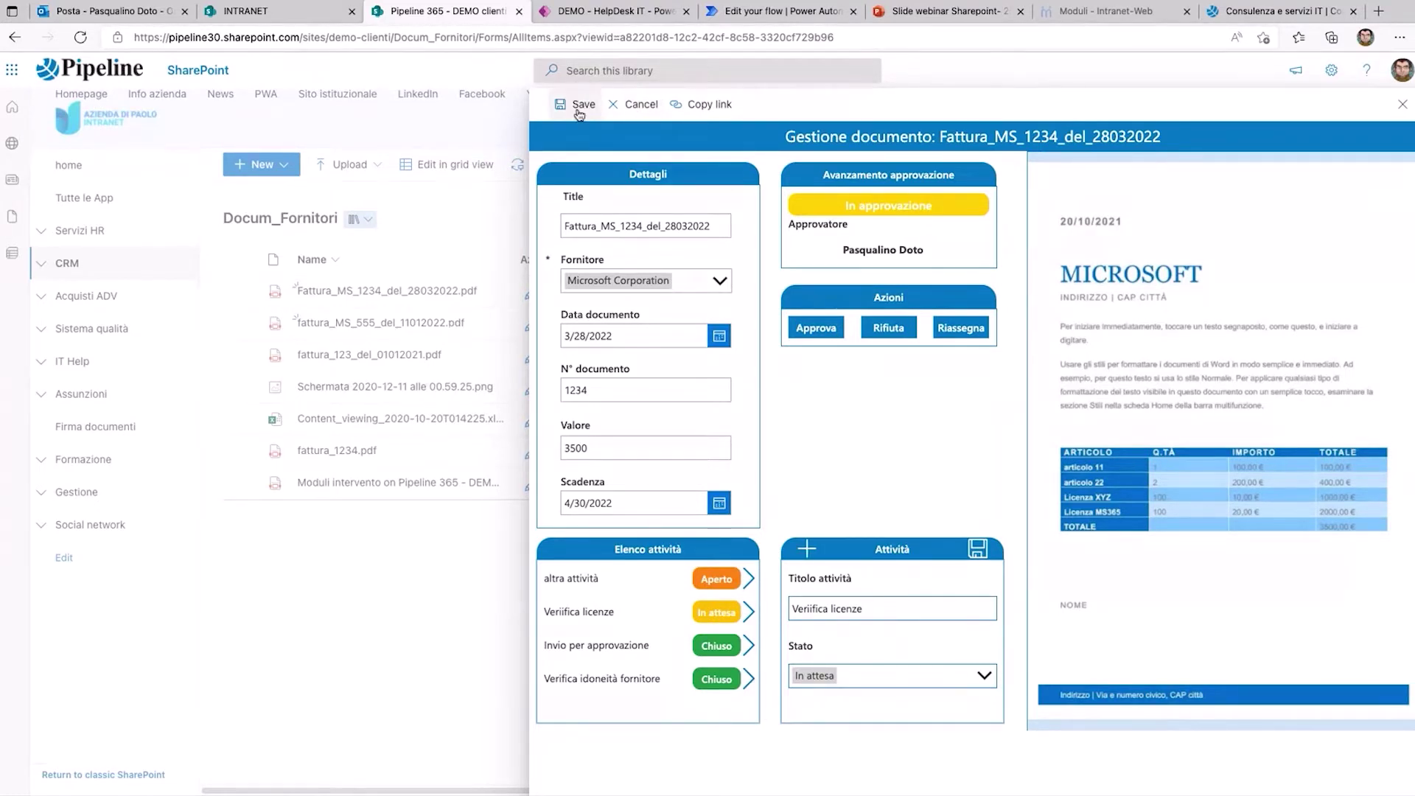
{"action": "left_click", "coordinate": [579, 107]}
Step: View the management form of fattura_MS_555_del_11012022 and close it without changes
{"action": "left_click", "coordinate": [532, 324]}
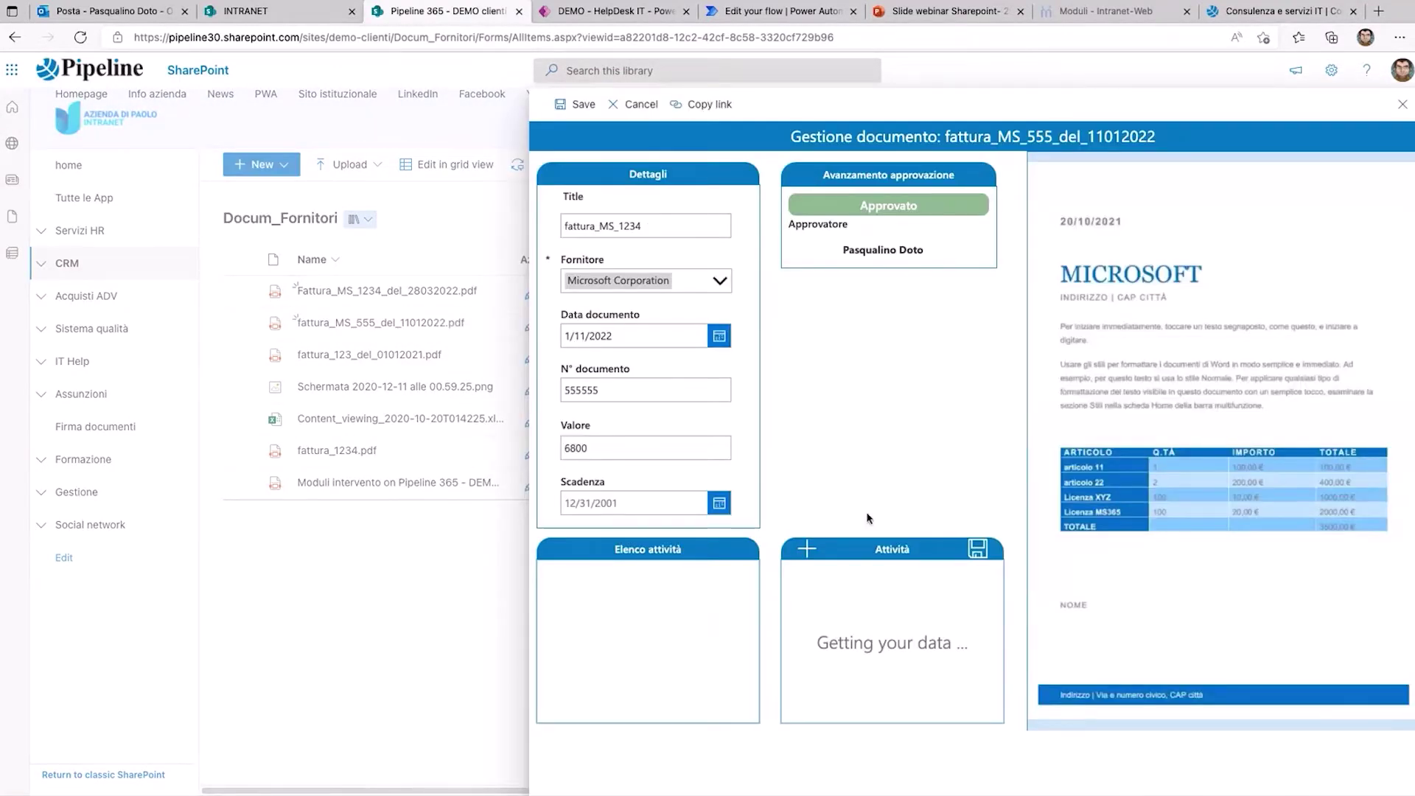
{"action": "left_click", "coordinate": [638, 108]}
Step: Upload Fattura_MS_1234_del_28032022.pdf from the DEMO documenti folder to Docum_Fornitori, replacing the existing file
{"action": "left_click", "coordinate": [346, 164]}
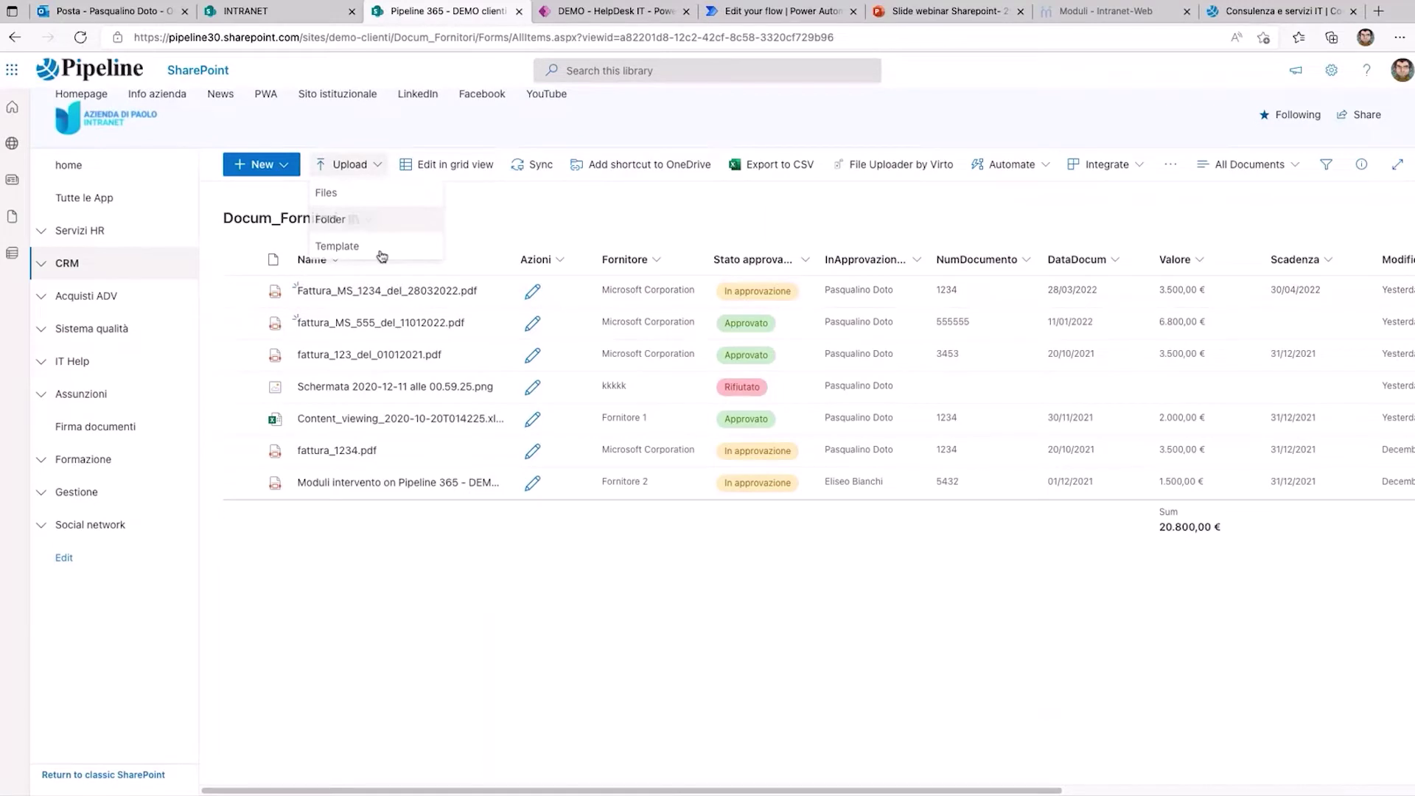
{"action": "left_click", "coordinate": [530, 501]}
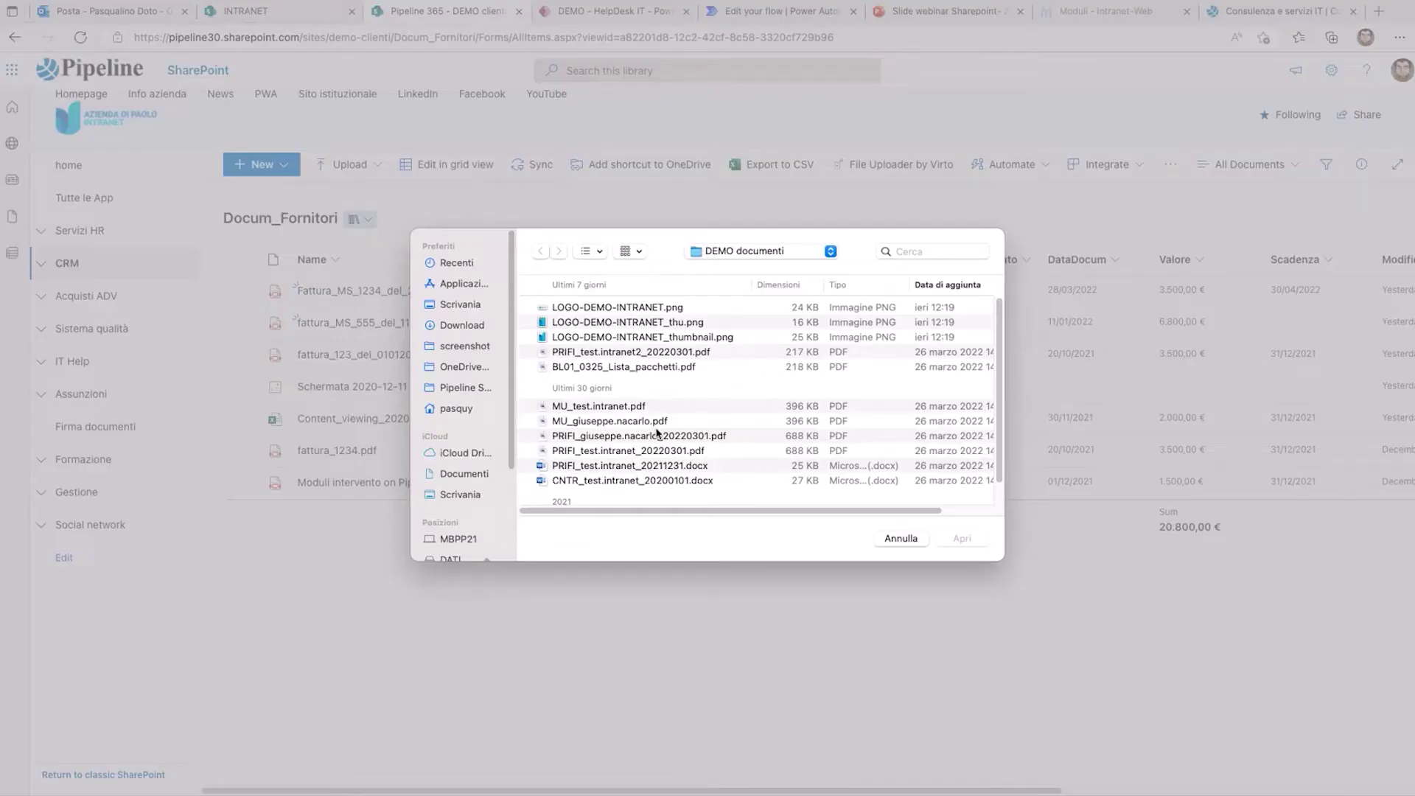
{"action": "scroll", "coordinate": [656, 434], "scroll_direction": "down", "scroll_amount": 3}
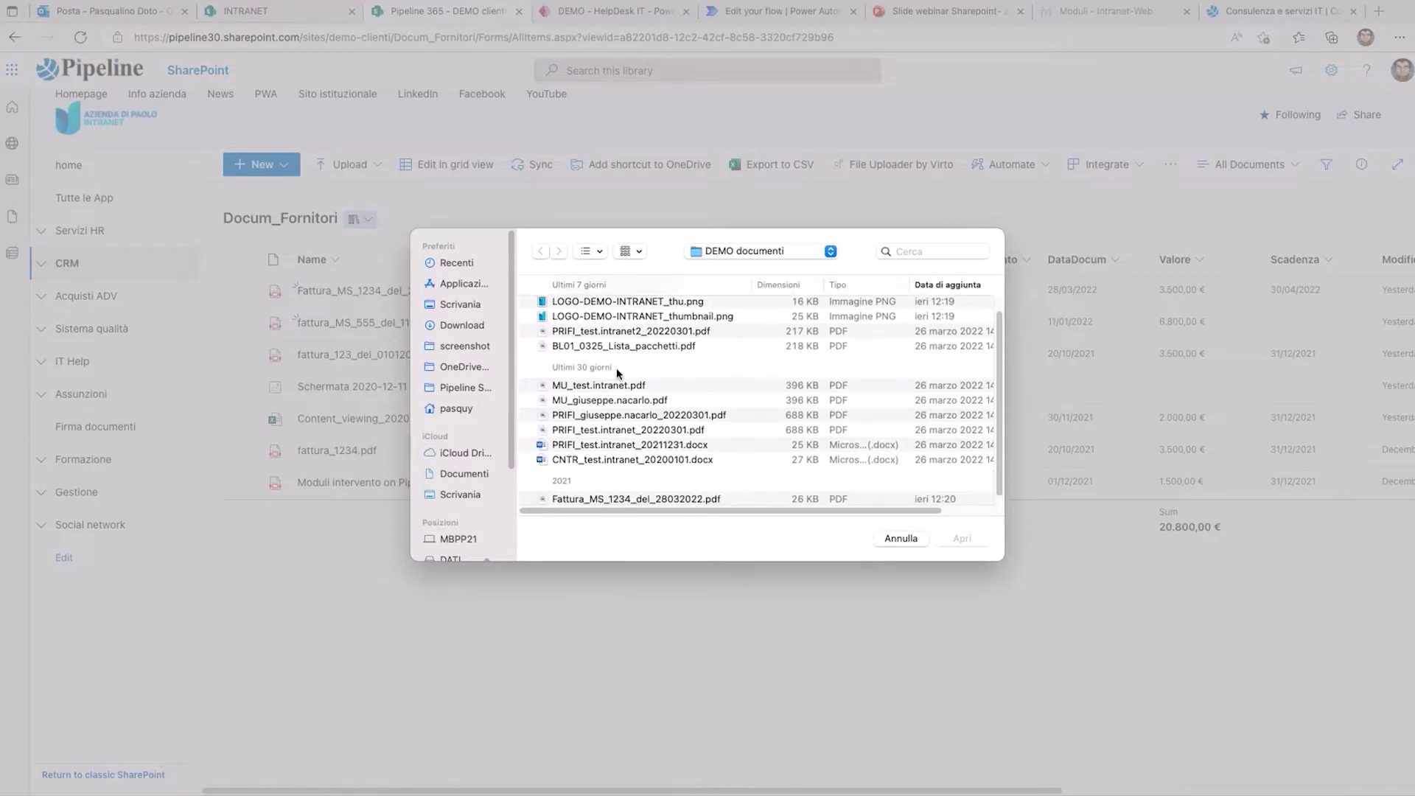
{"action": "scroll", "coordinate": [616, 398], "scroll_direction": "up", "scroll_amount": 3}
{"action": "scroll", "coordinate": [616, 411], "scroll_direction": "down", "scroll_amount": 1}
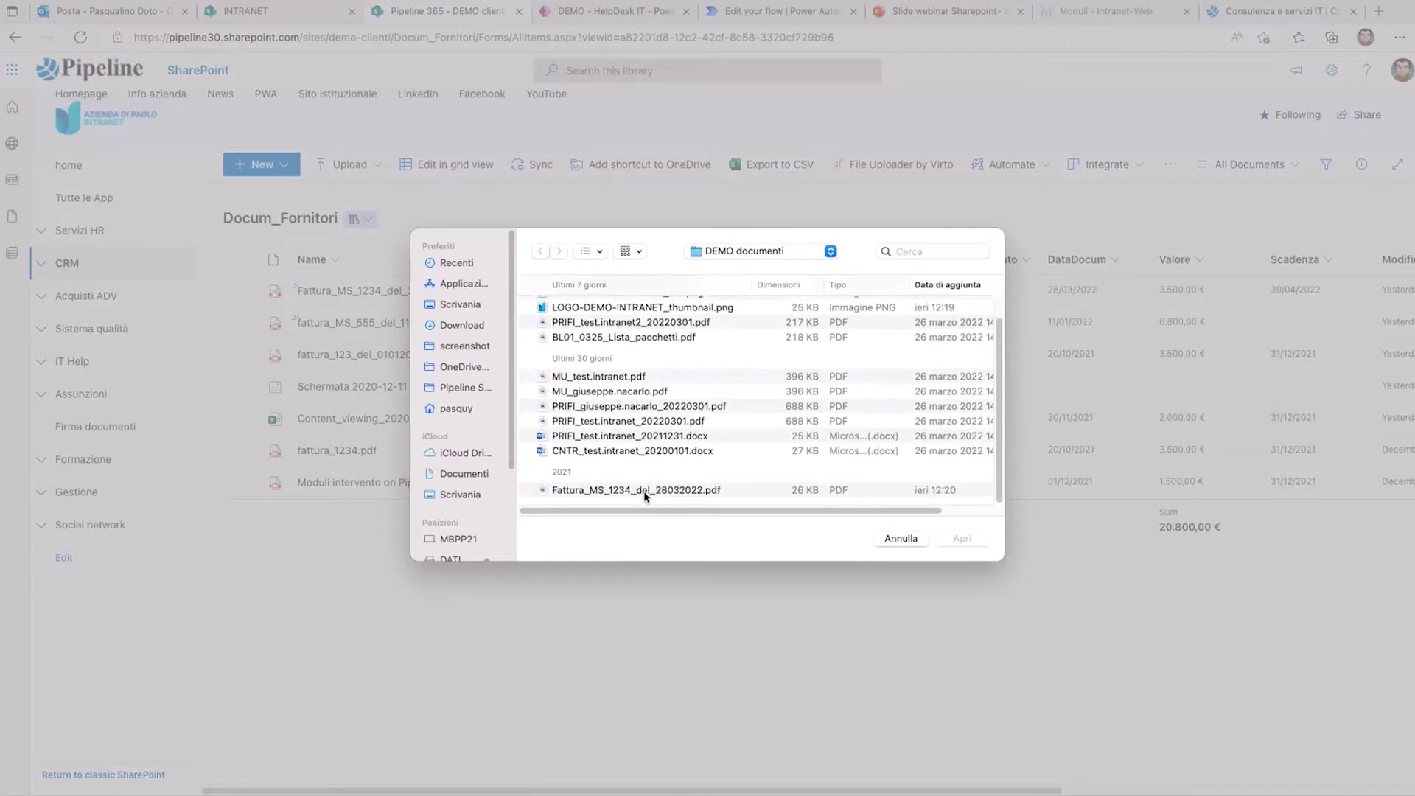
{"action": "left_click", "coordinate": [644, 491]}
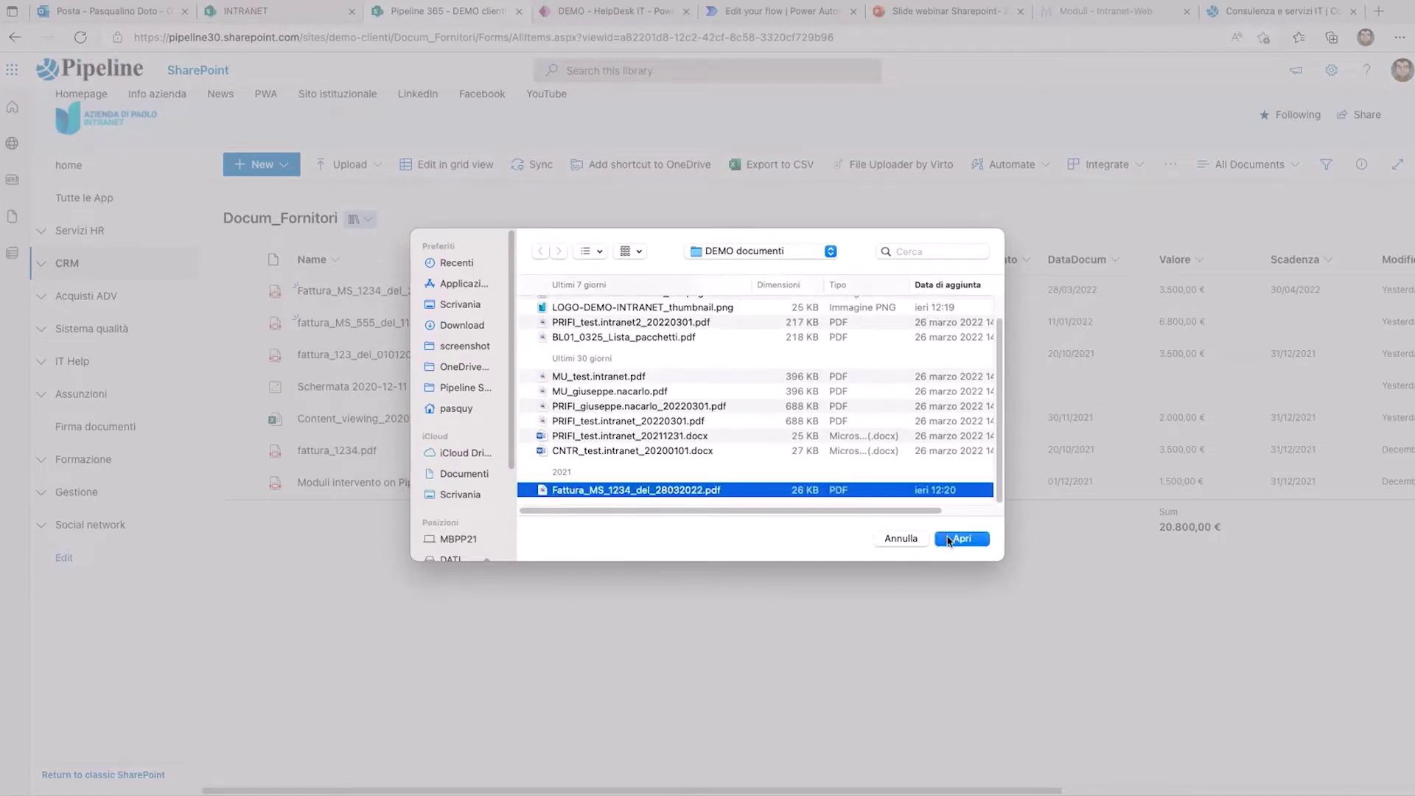
{"action": "left_click", "coordinate": [948, 540]}
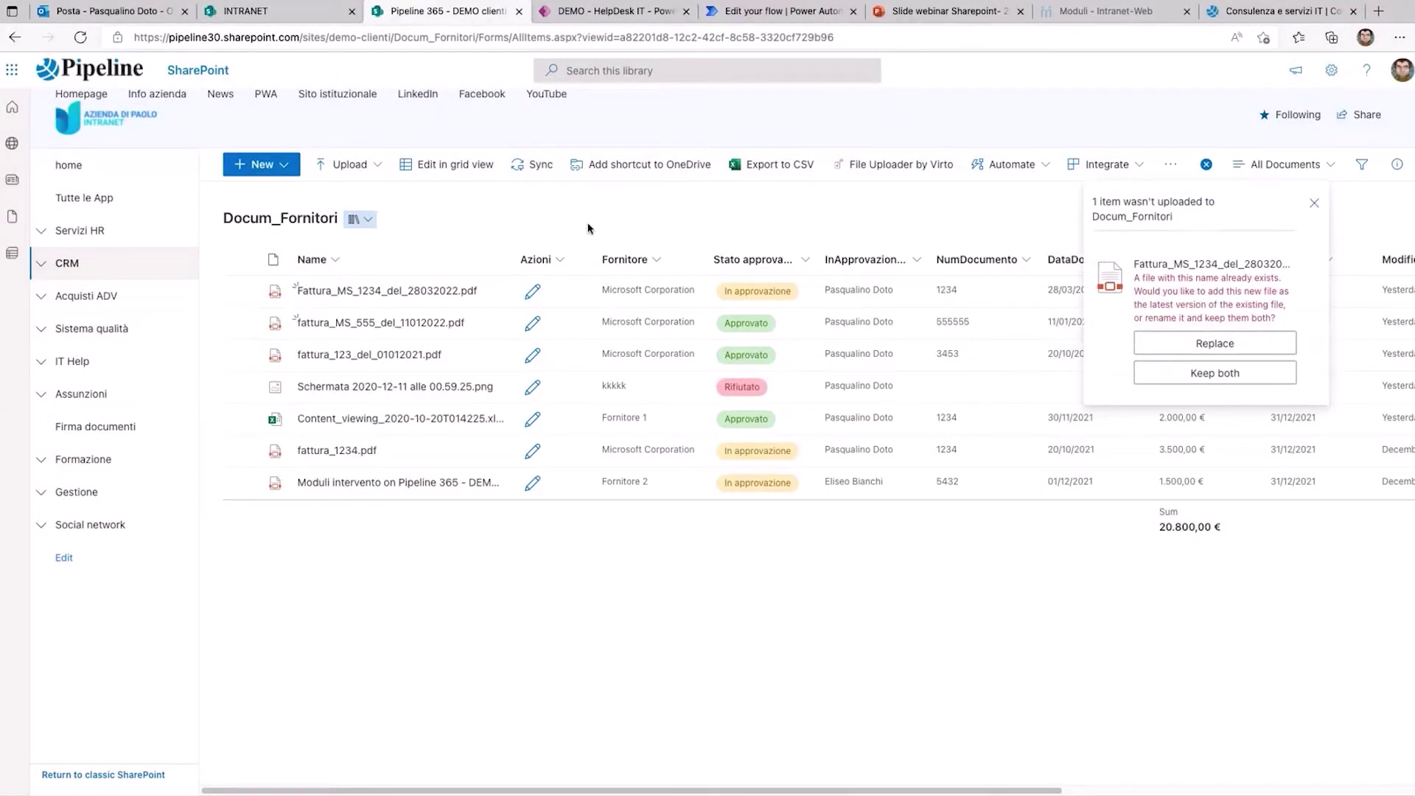
{"action": "left_click", "coordinate": [1214, 343]}
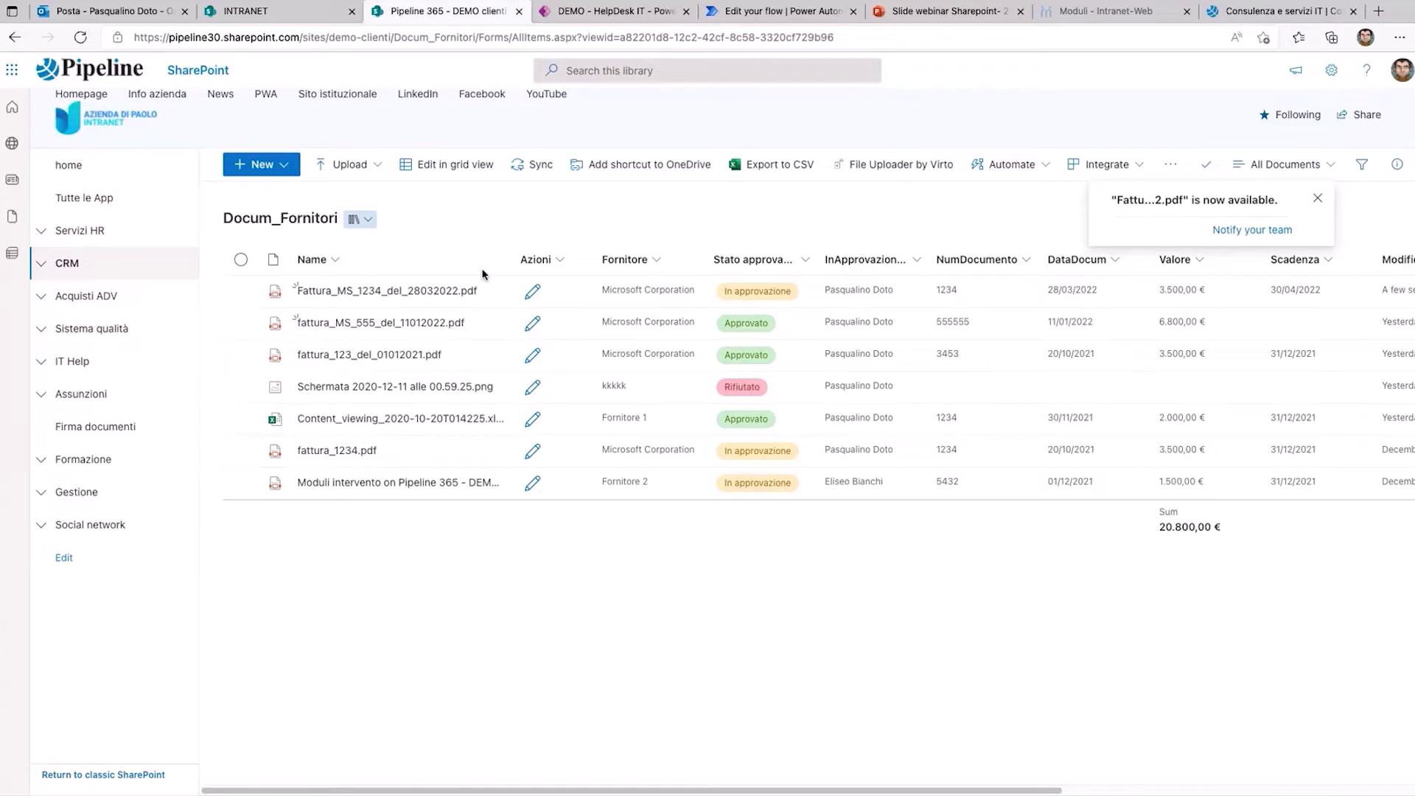
Step: Upload Fattura_MS_1234_del_28032022.pdf again, keeping both the existing file and the new copy
{"action": "left_click", "coordinate": [345, 164]}
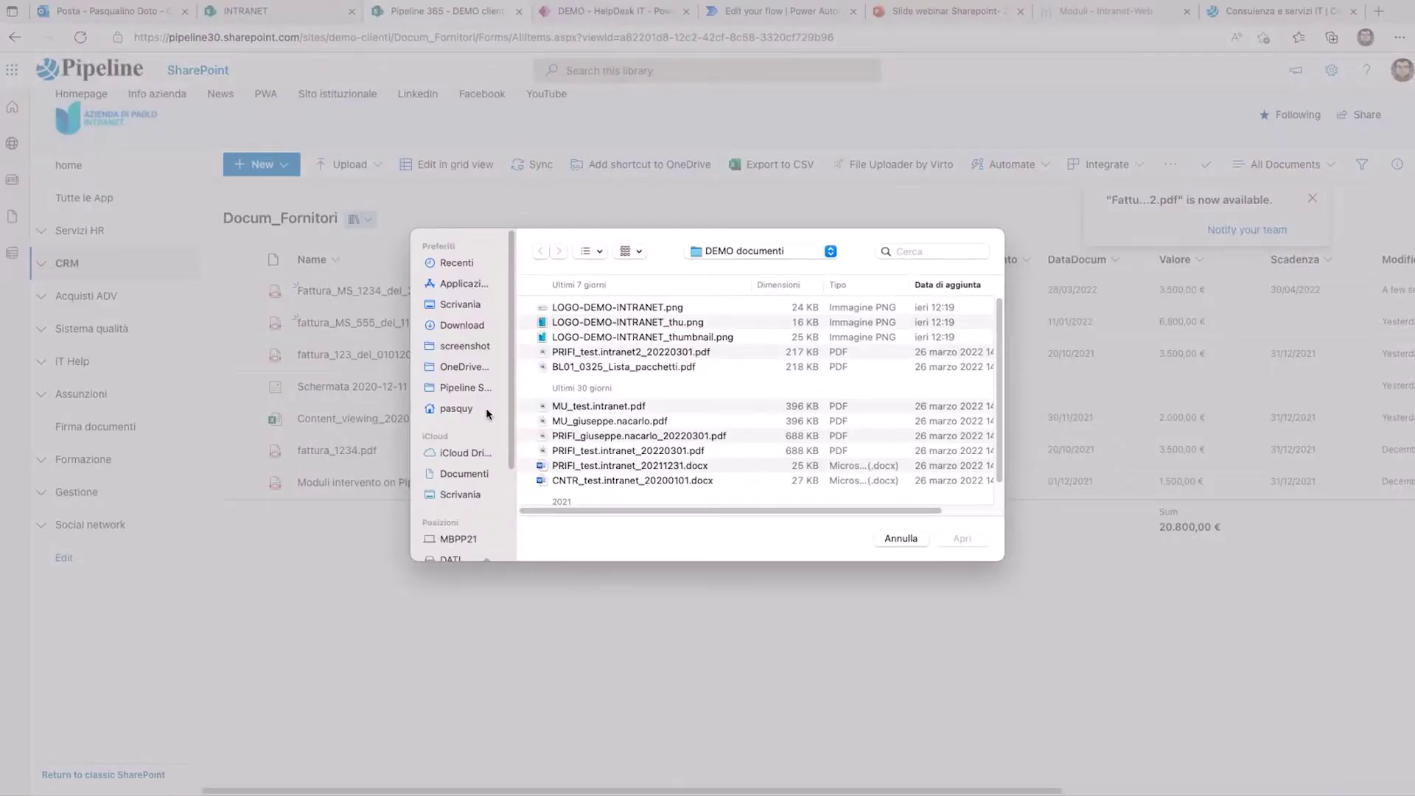
{"action": "scroll", "coordinate": [560, 442], "scroll_direction": "down", "scroll_amount": 1}
{"action": "left_click", "coordinate": [595, 491]}
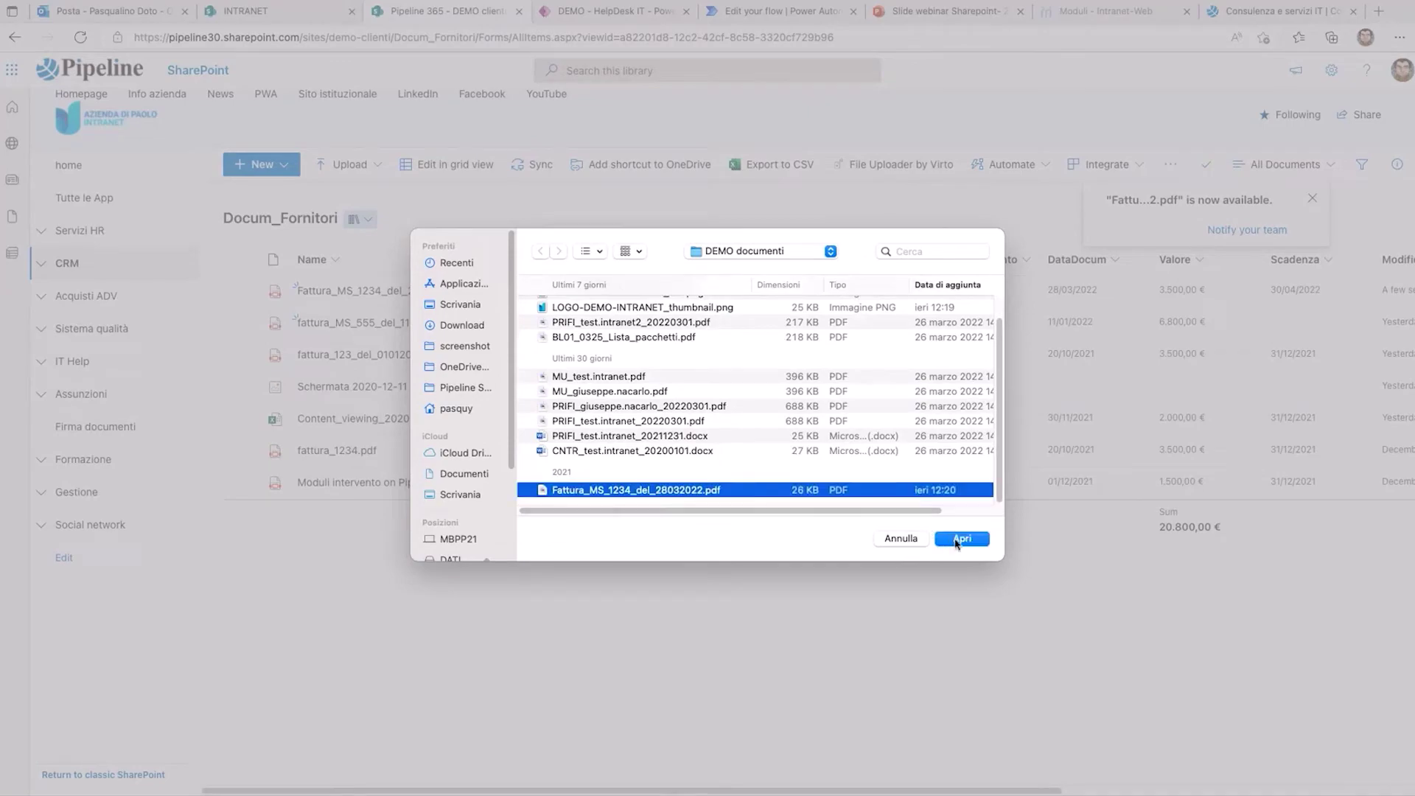
{"action": "left_click", "coordinate": [956, 540]}
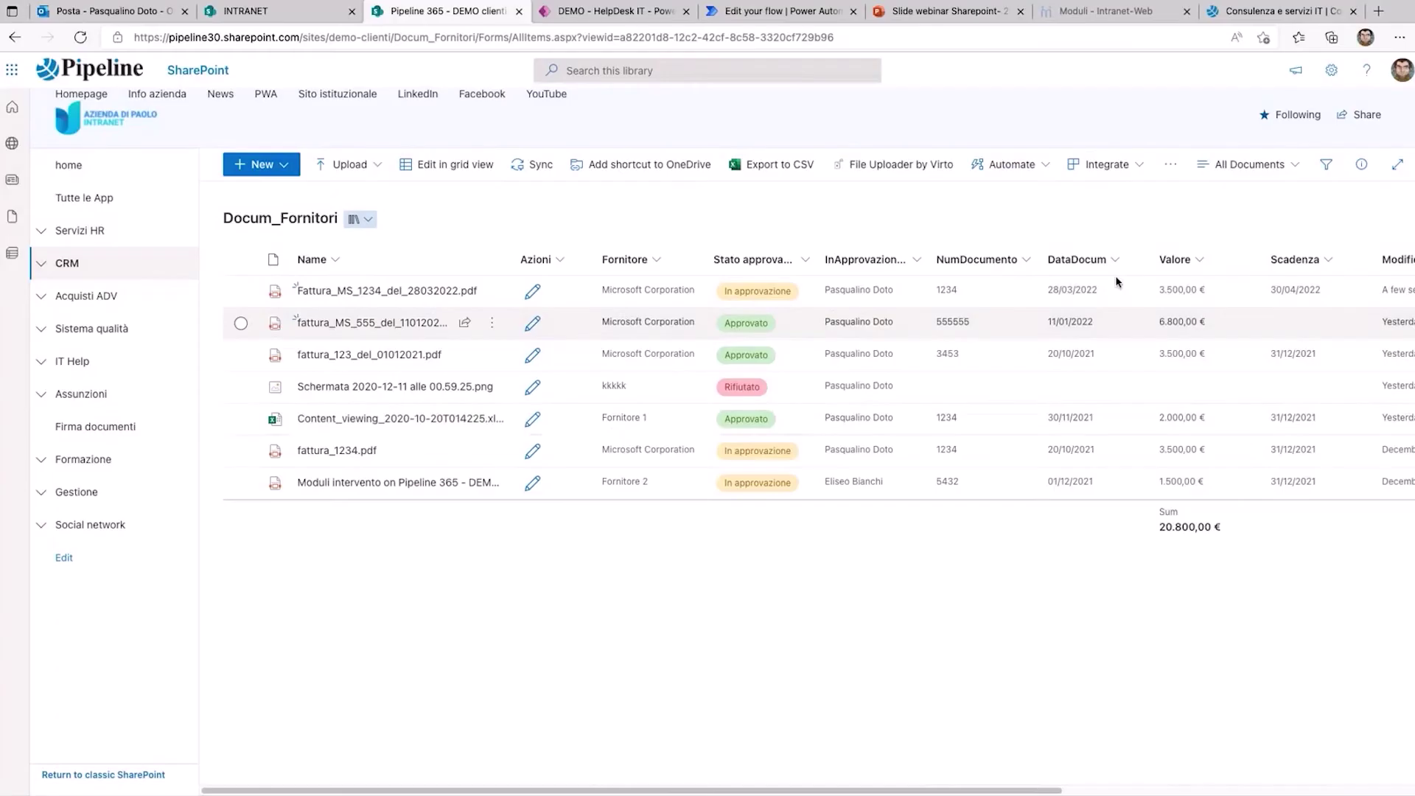
{"action": "left_click", "coordinate": [1171, 372]}
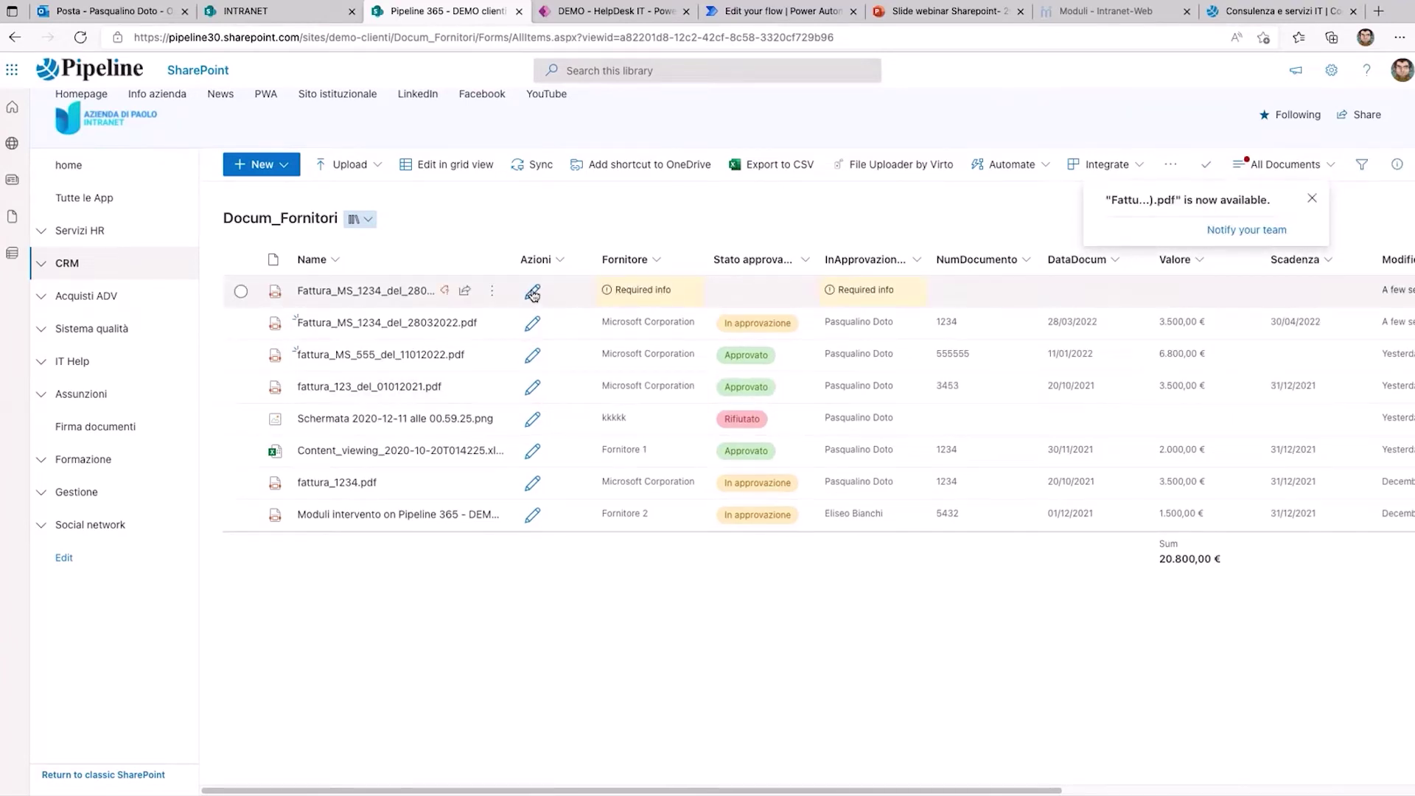
Step: In the new invoice copy's form, set the supplier to Microsoft Corporation and the document date to 1/11/2022
{"action": "left_click", "coordinate": [532, 293]}
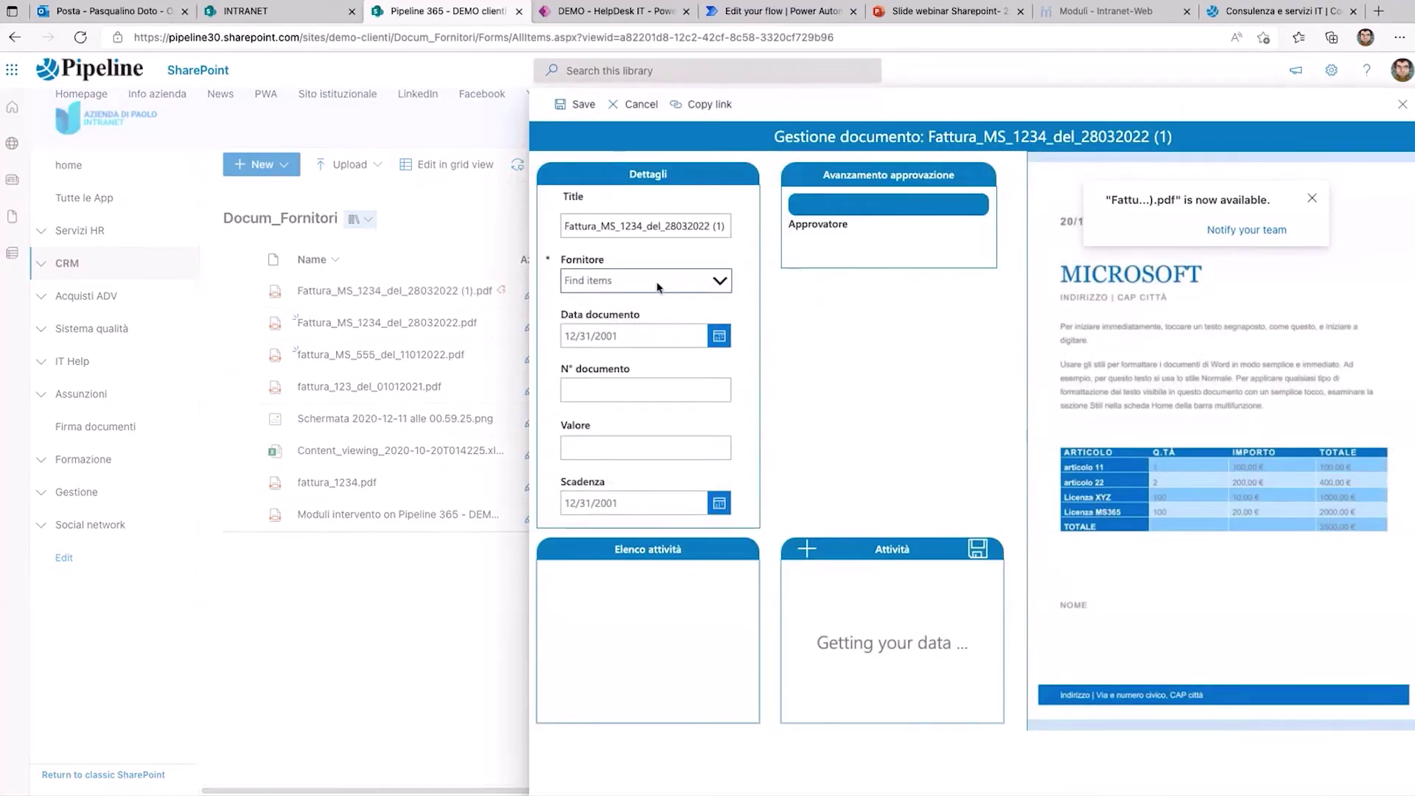
{"action": "left_click", "coordinate": [648, 284]}
{"action": "left_click", "coordinate": [630, 457]}
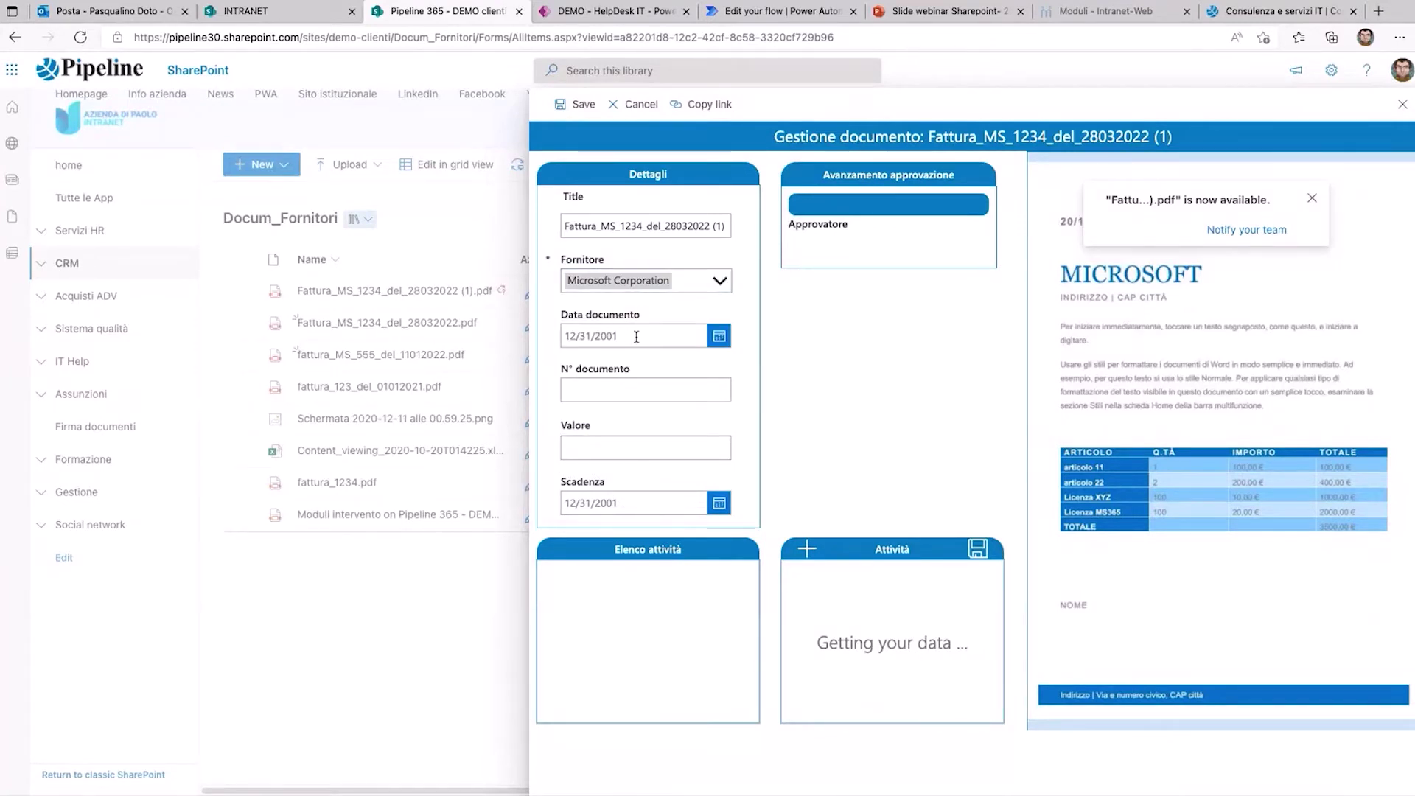
{"action": "left_click", "coordinate": [627, 336]}
{"action": "left_click", "coordinate": [641, 386]}
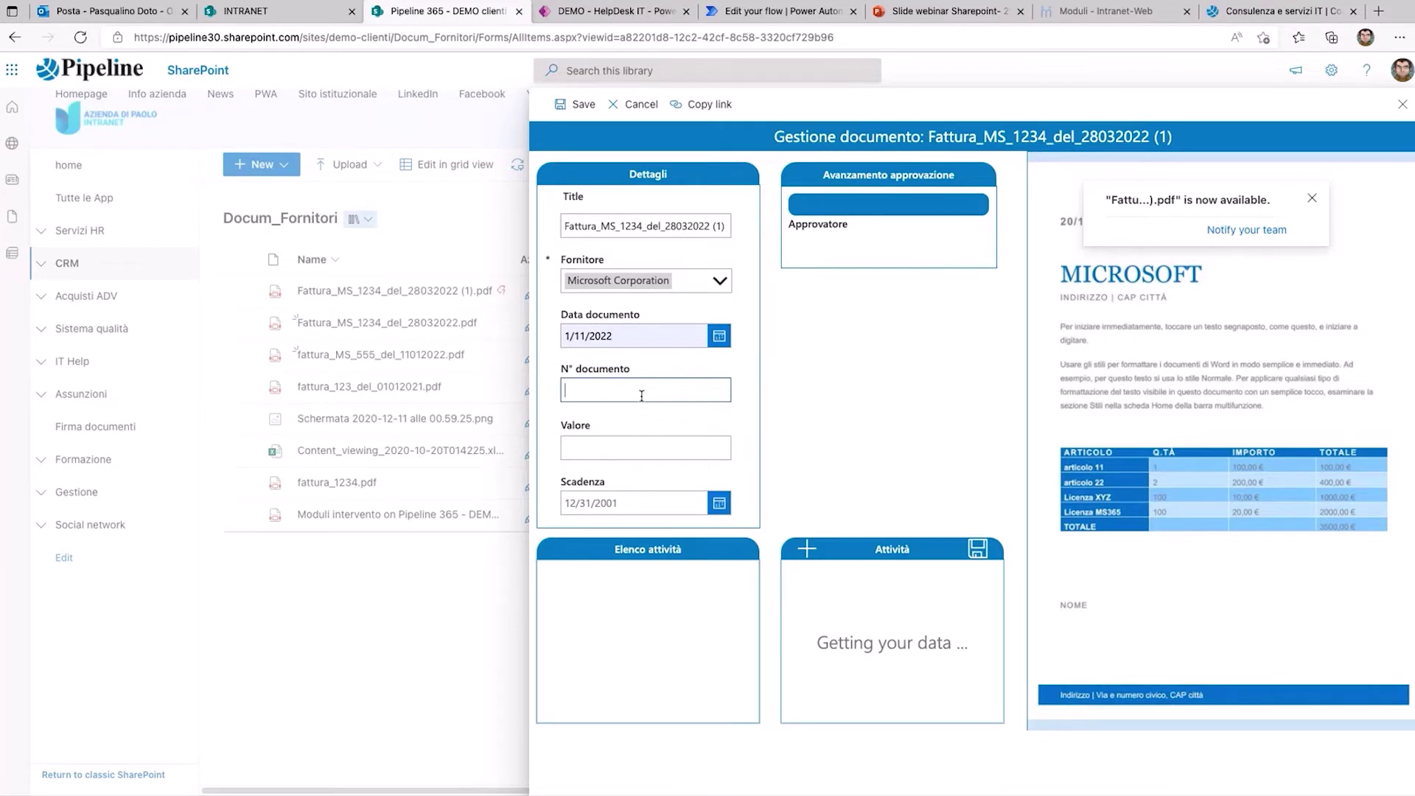
Step: Enter document number 12334, value 3500 and due date 3/31/2022, and save the invoice details
{"action": "type", "text": "12334"}
{"action": "left_click", "coordinate": [618, 442]}
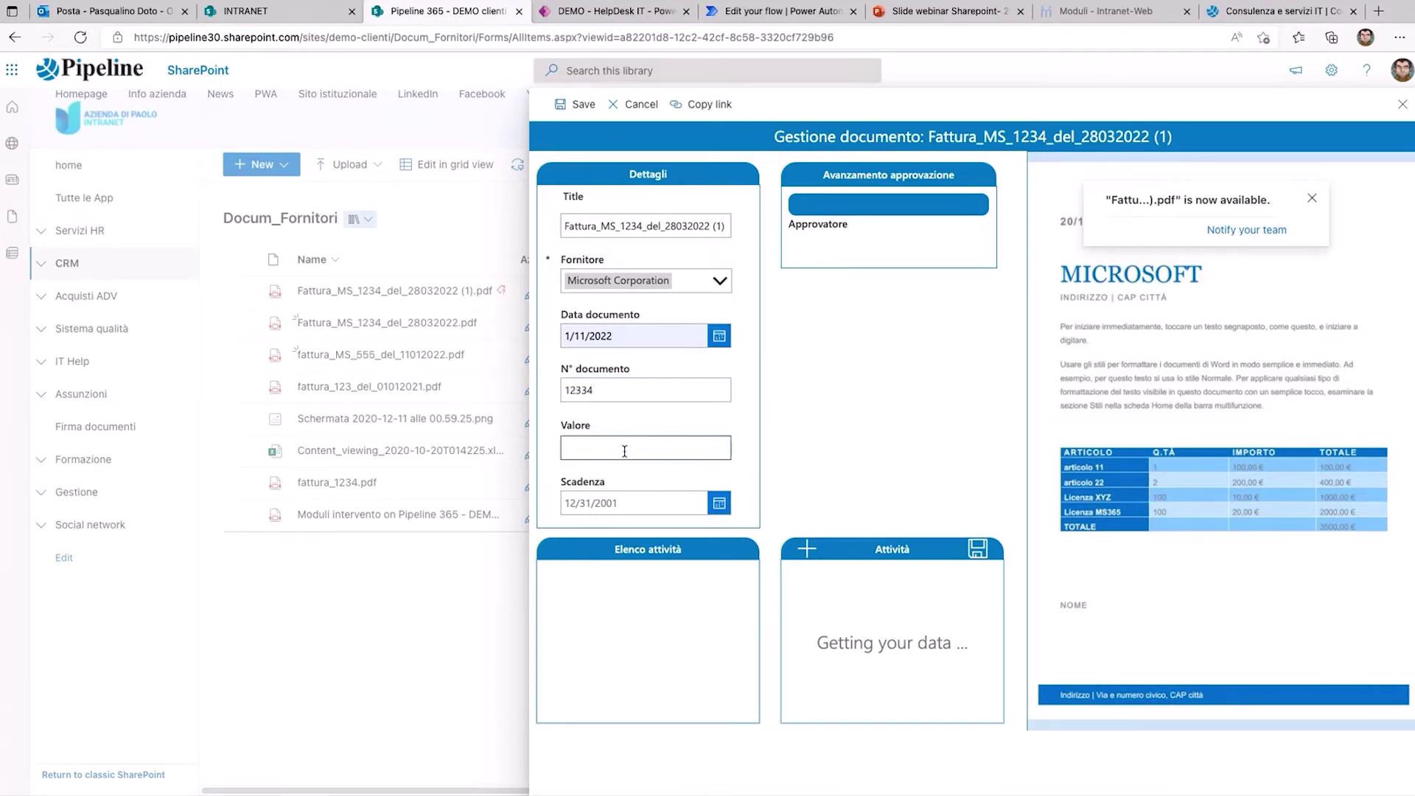
{"action": "type", "text": "3500"}
{"action": "key", "text": "Tab"}
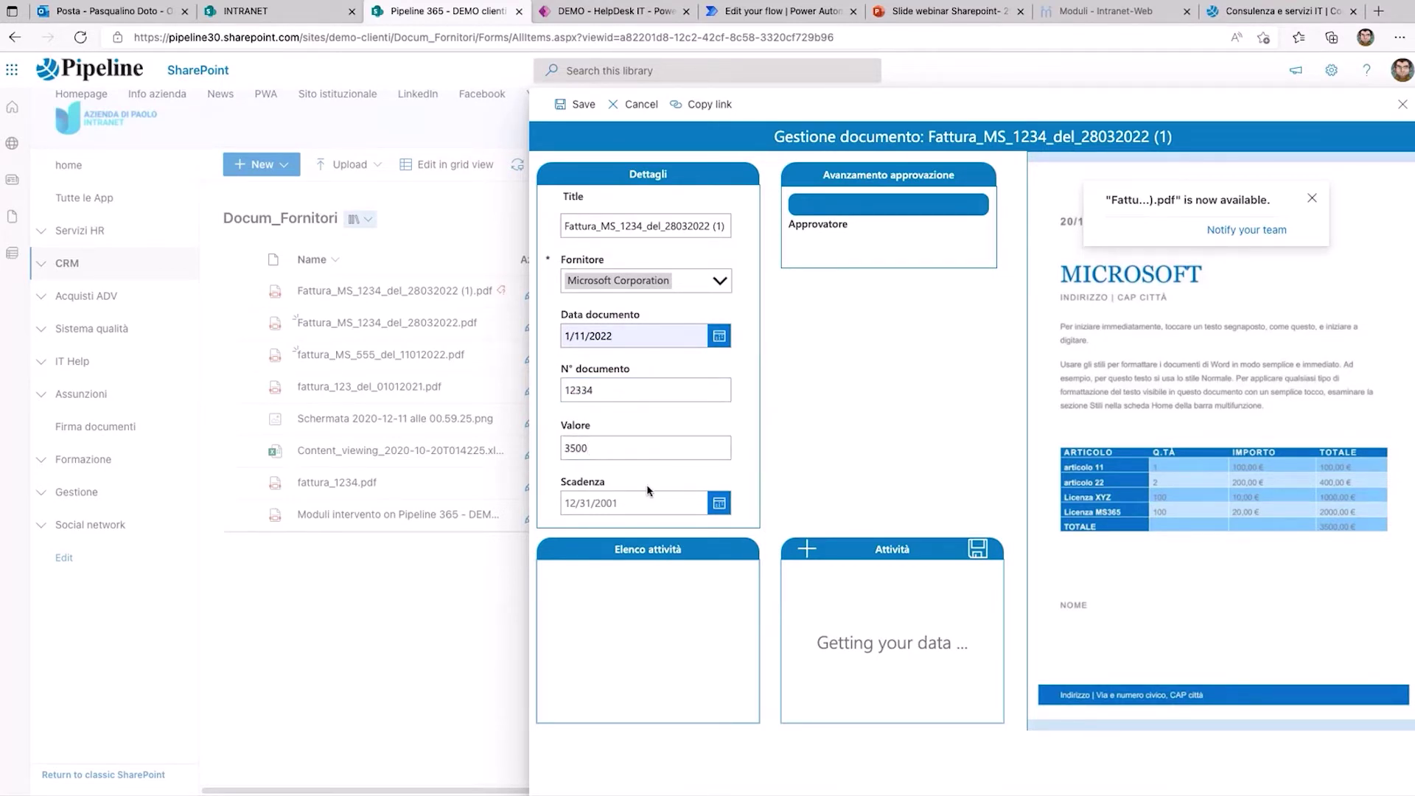
{"action": "left_click", "coordinate": [718, 503]}
{"action": "left_click", "coordinate": [730, 665]}
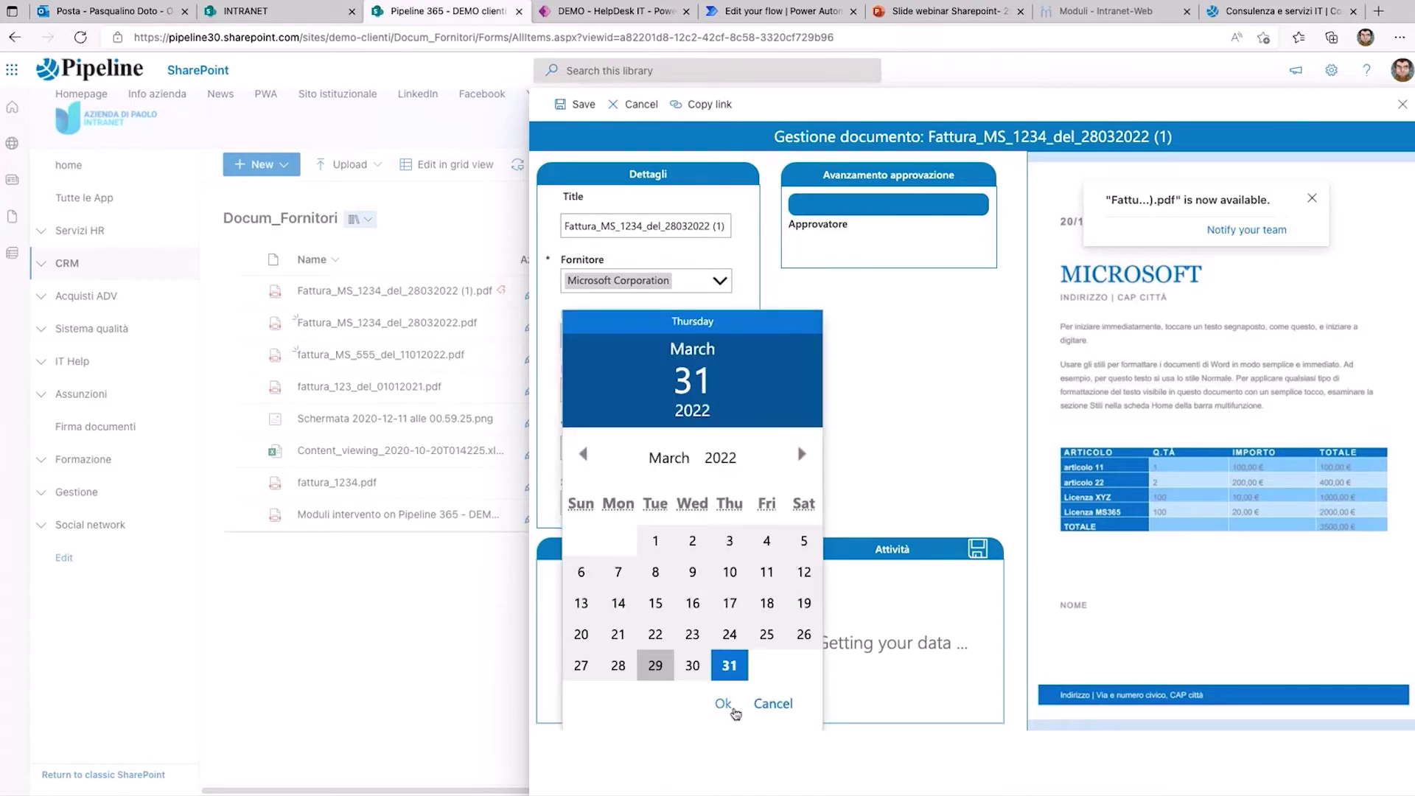
{"action": "left_click", "coordinate": [733, 709]}
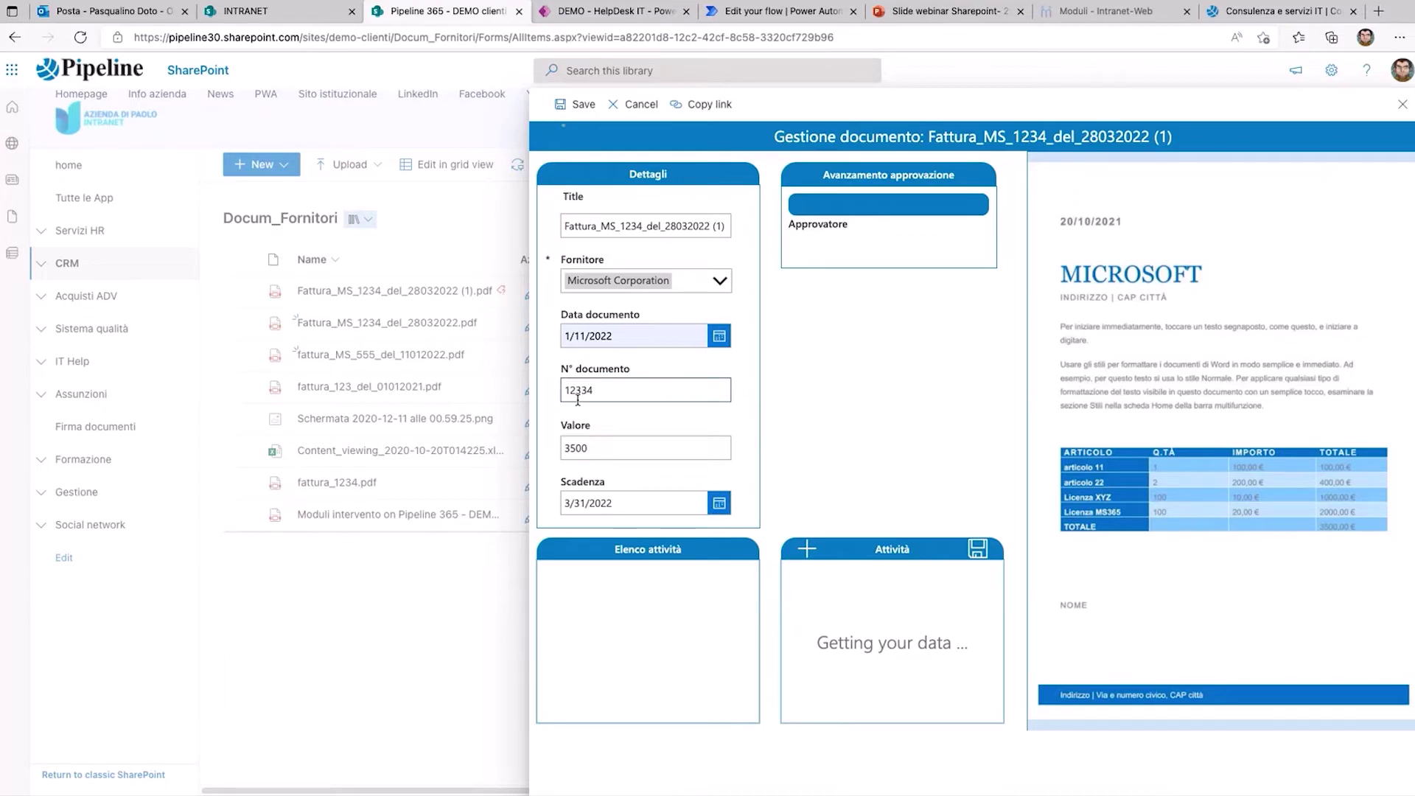
{"action": "left_click", "coordinate": [575, 104]}
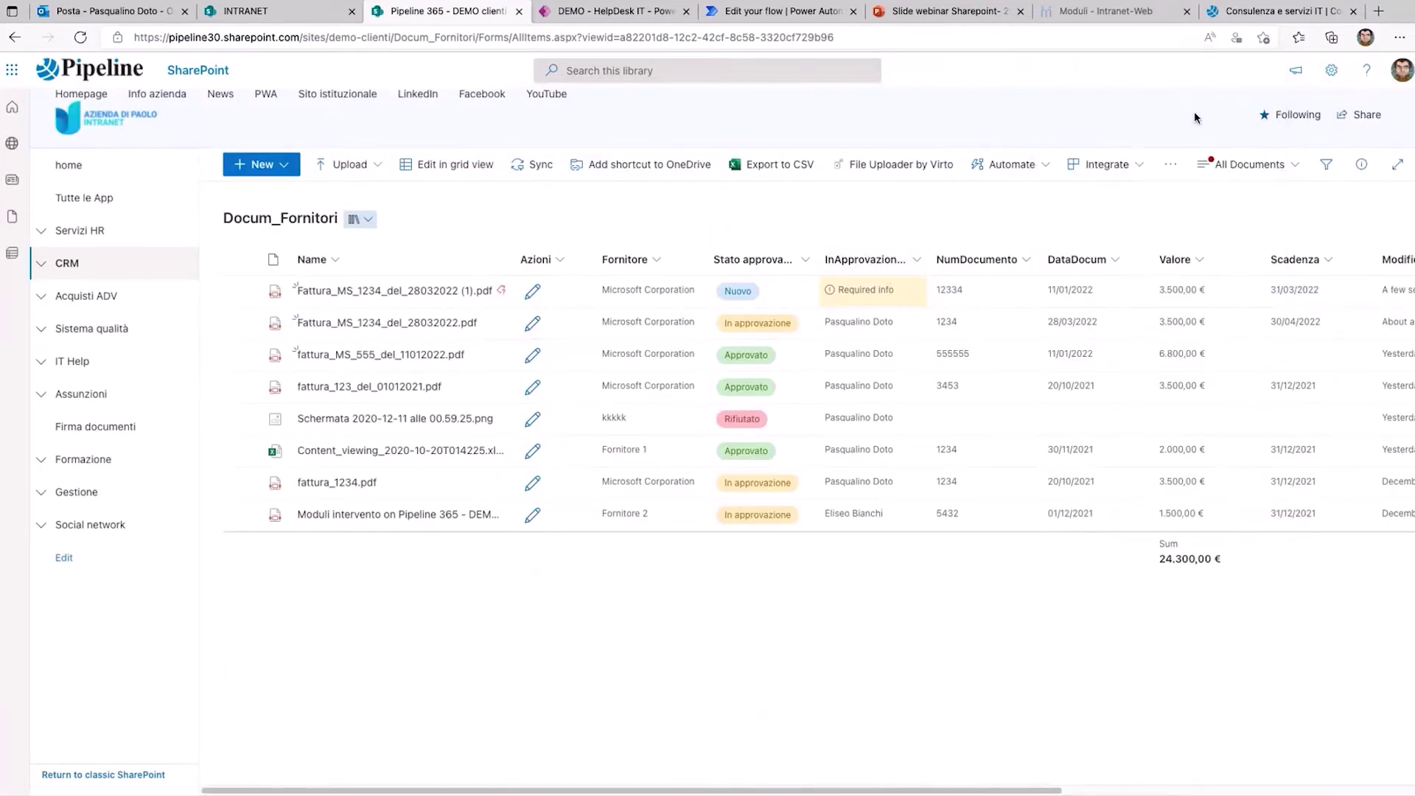
Step: Add and save an activity "verificare gli importi" with status Aperto on the new invoice copy, declining the browser's offer to save form data
{"action": "left_click", "coordinate": [532, 293]}
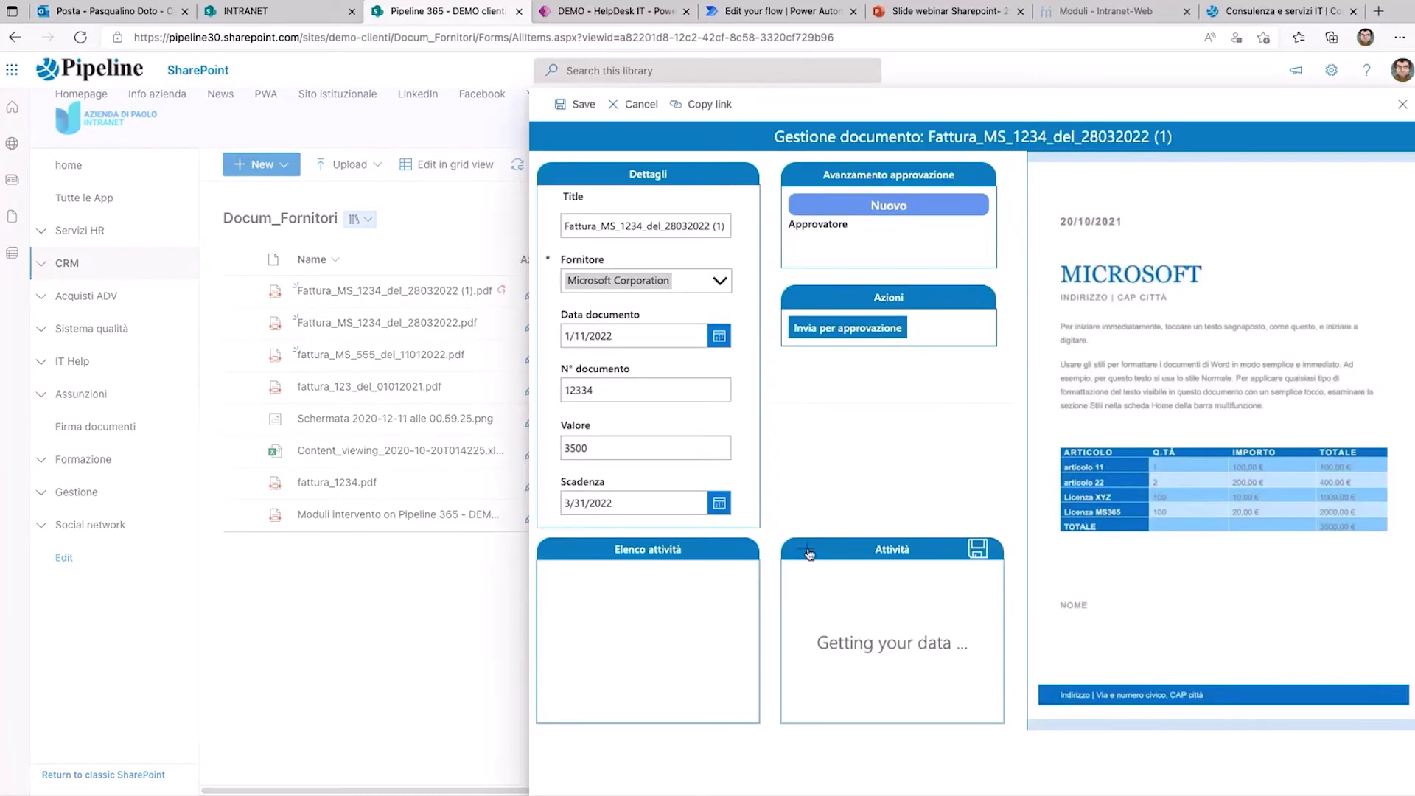
{"action": "left_click", "coordinate": [807, 551]}
{"action": "left_click", "coordinate": [829, 600]}
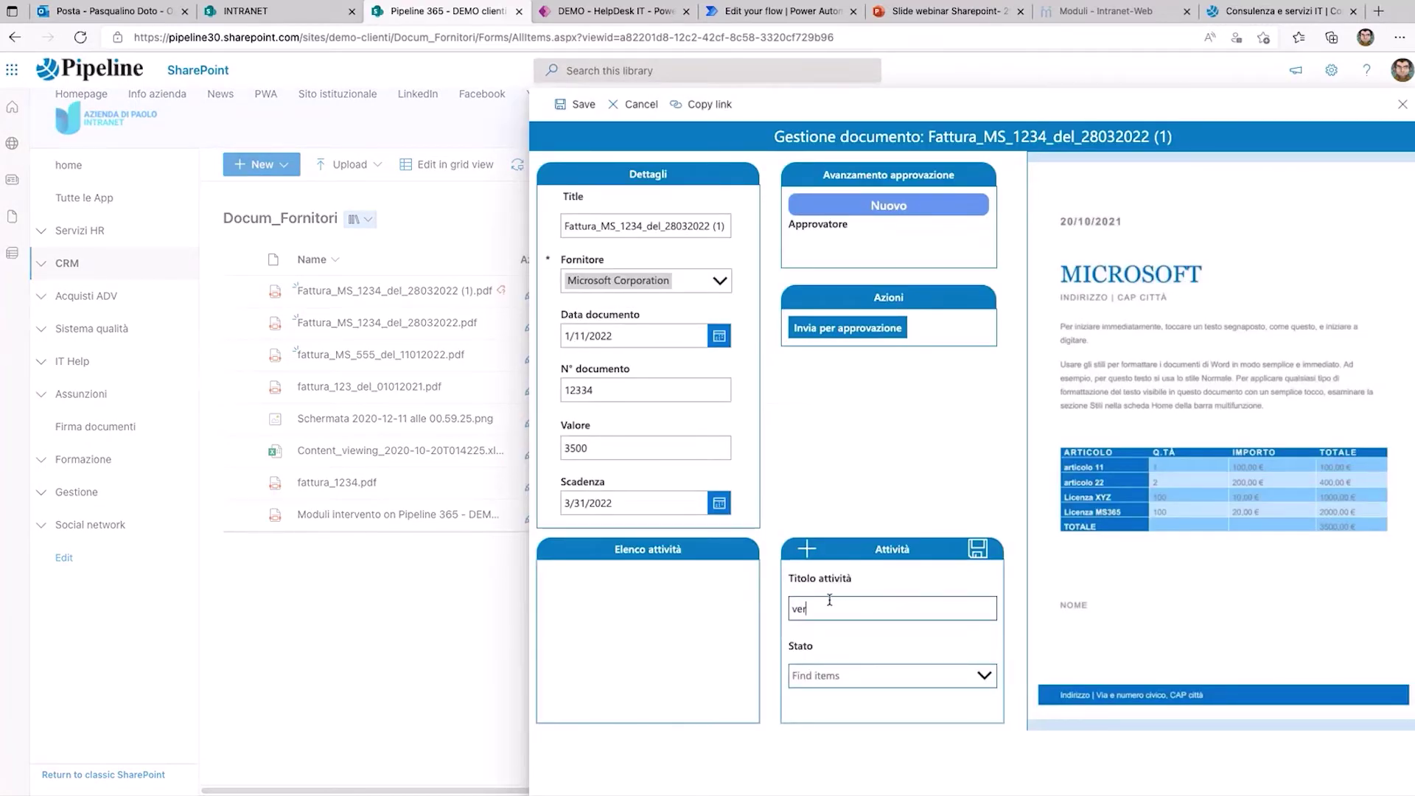
{"action": "type", "text": "verificare gli importi"}
{"action": "left_click", "coordinate": [982, 675]}
{"action": "left_click", "coordinate": [815, 595]}
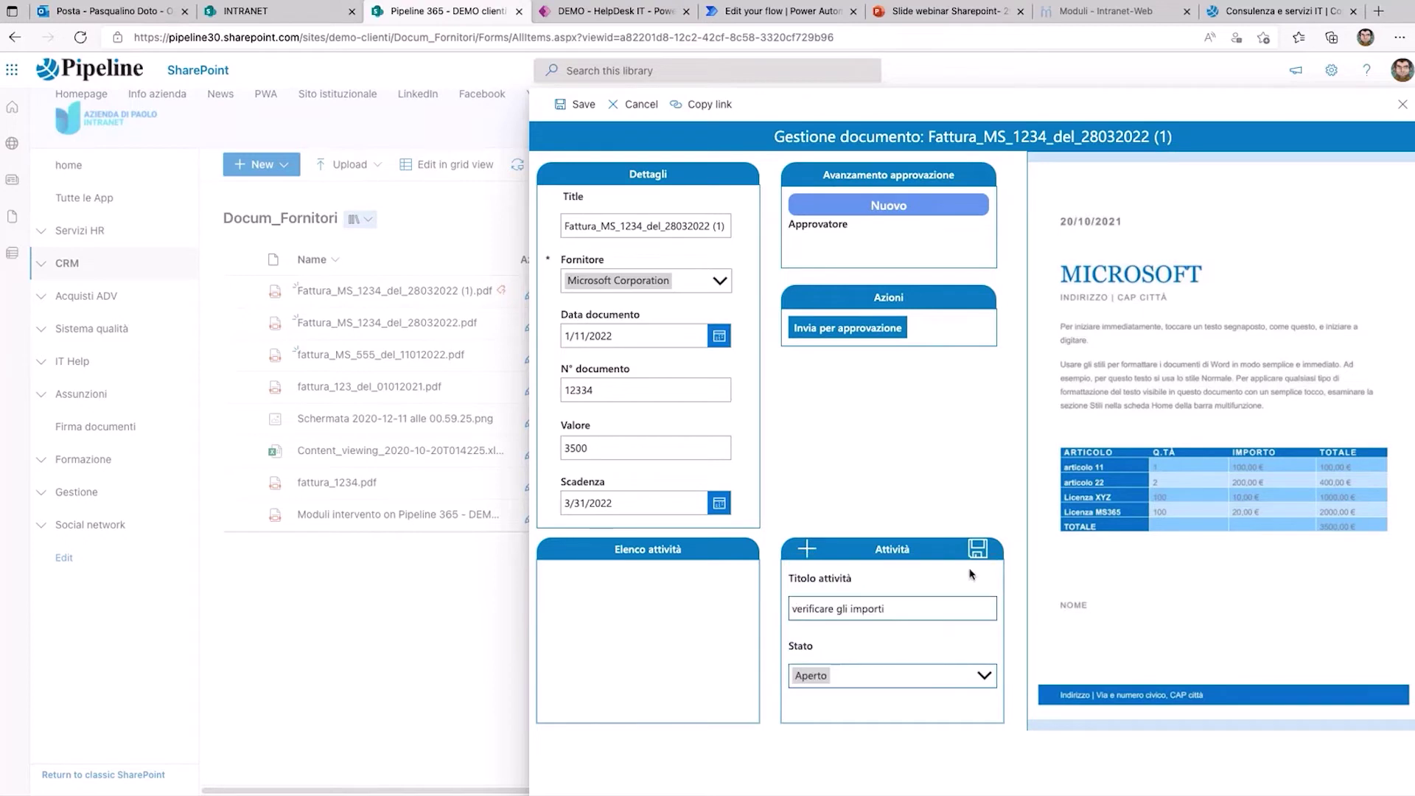
{"action": "left_click", "coordinate": [977, 549]}
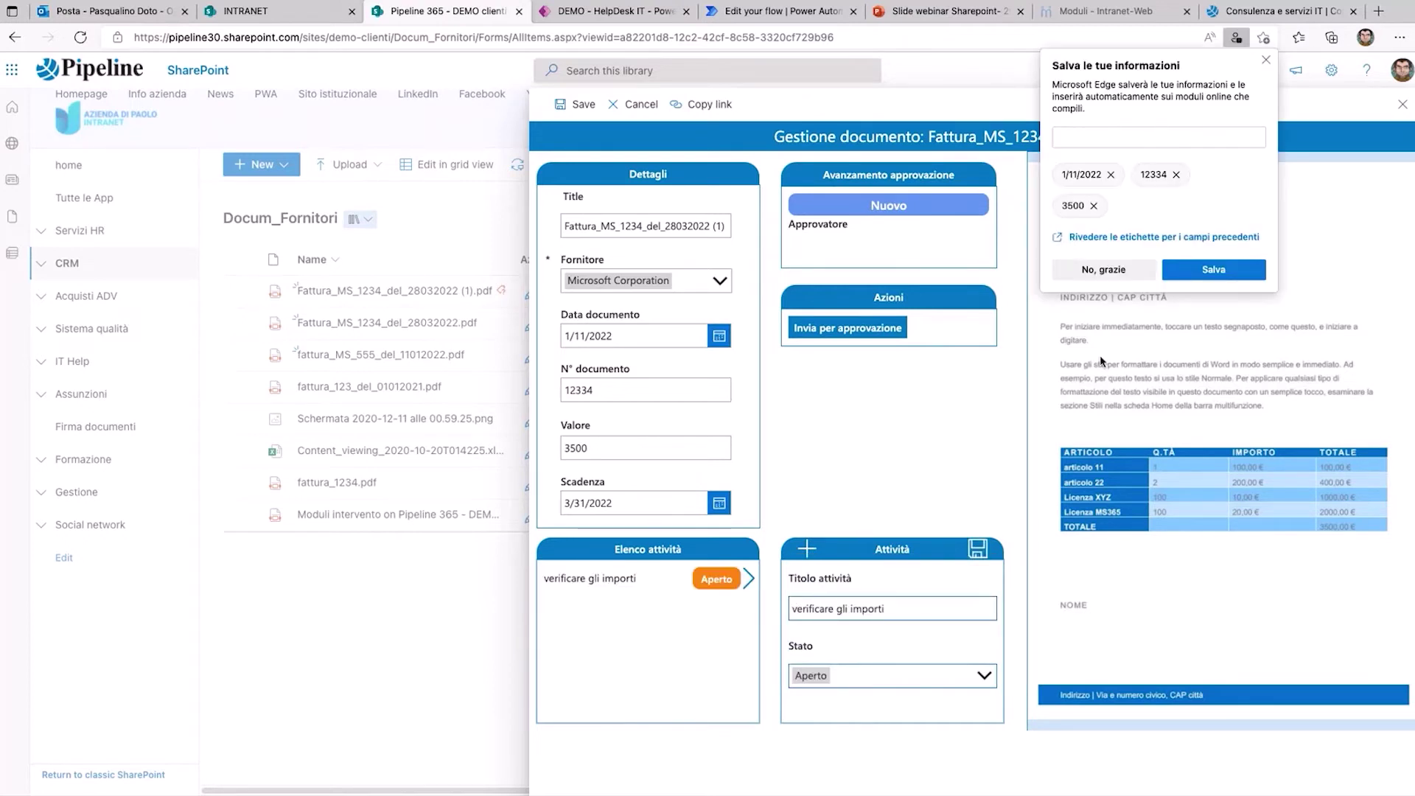
{"action": "left_click", "coordinate": [1144, 267]}
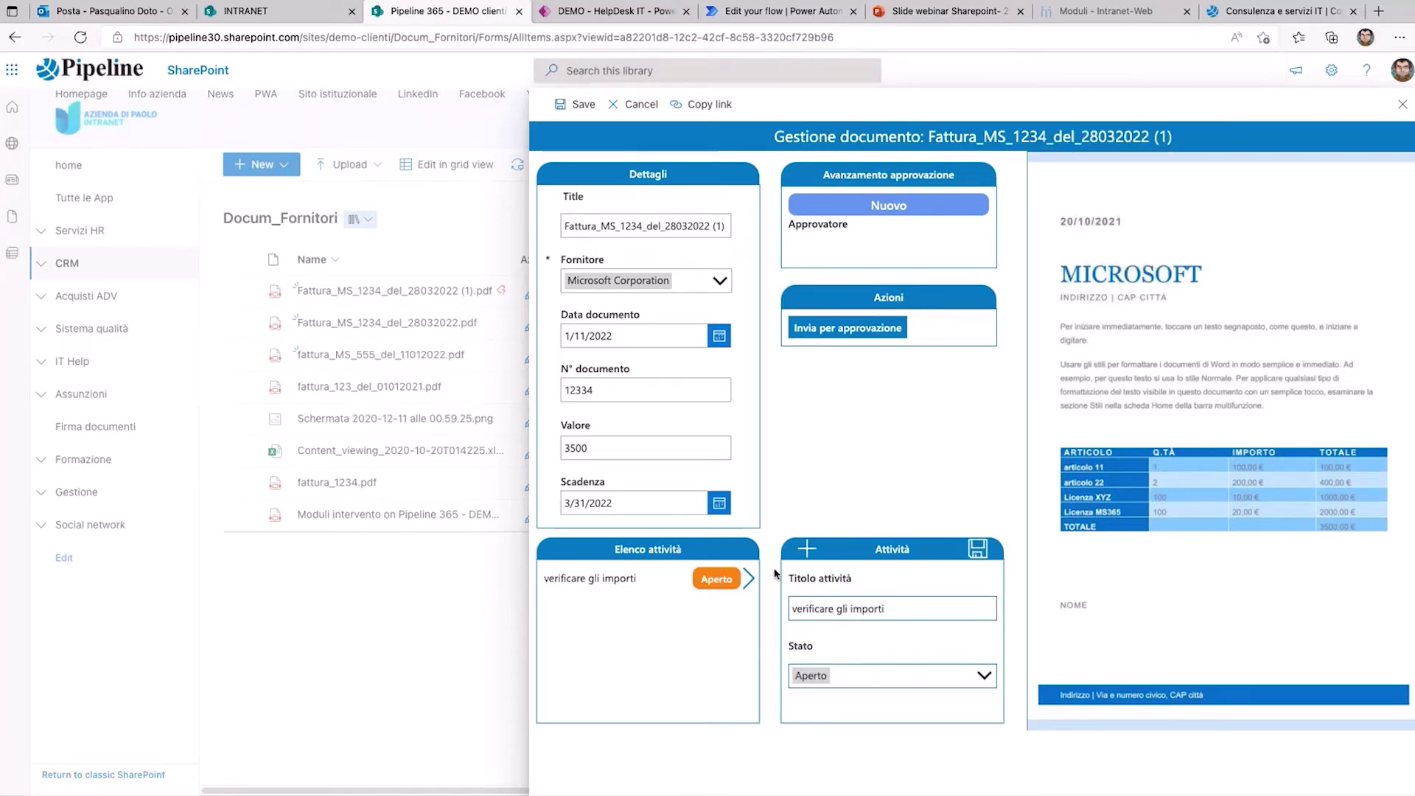
Step: Change the status of the "verificare gli importi" activity to Chiuso and save it
{"action": "left_click", "coordinate": [971, 672]}
{"action": "left_click", "coordinate": [845, 630]}
{"action": "left_click", "coordinate": [977, 548]}
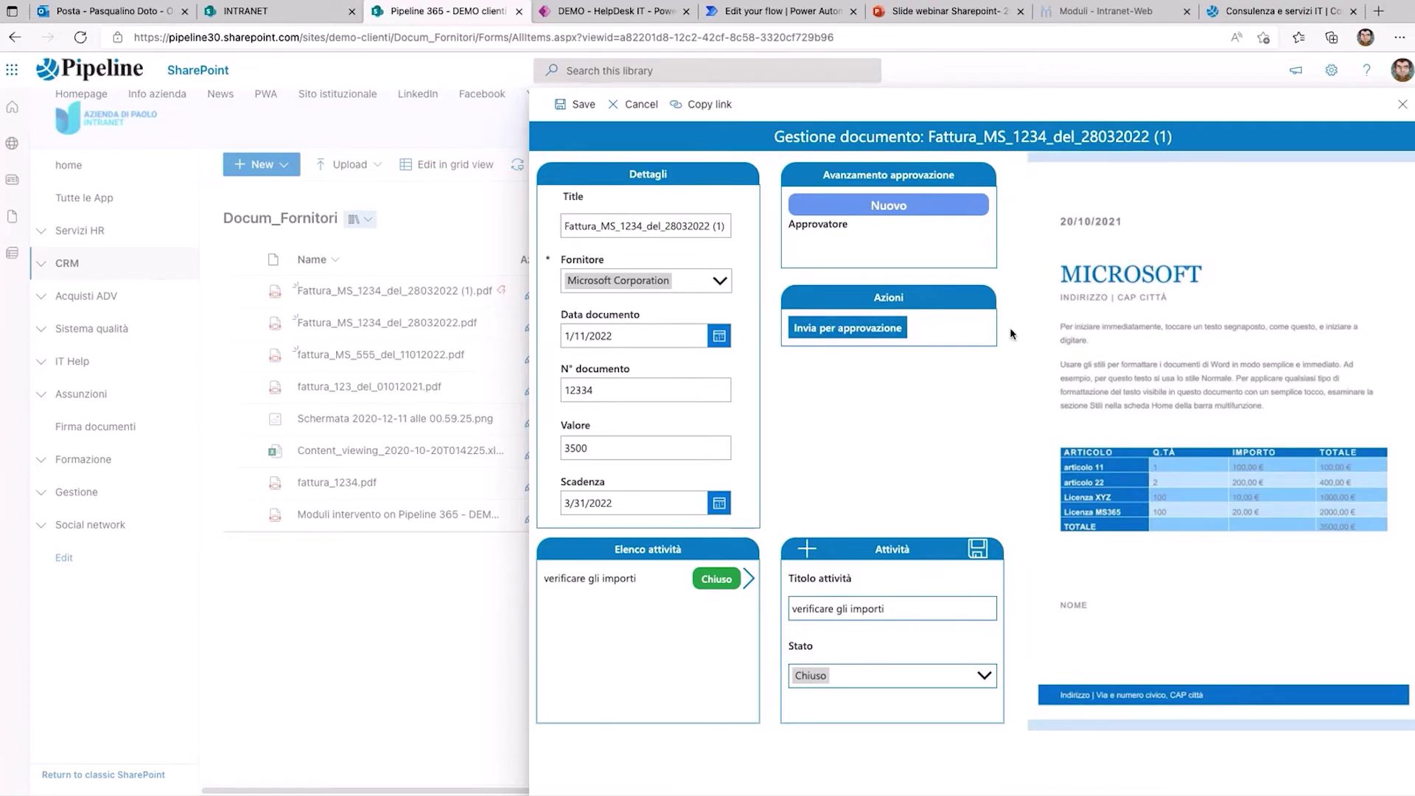
Step: Send the invoice for approval with the comment "approva pleaase", assigned to the chosen approver, and close the form
{"action": "left_click", "coordinate": [816, 336]}
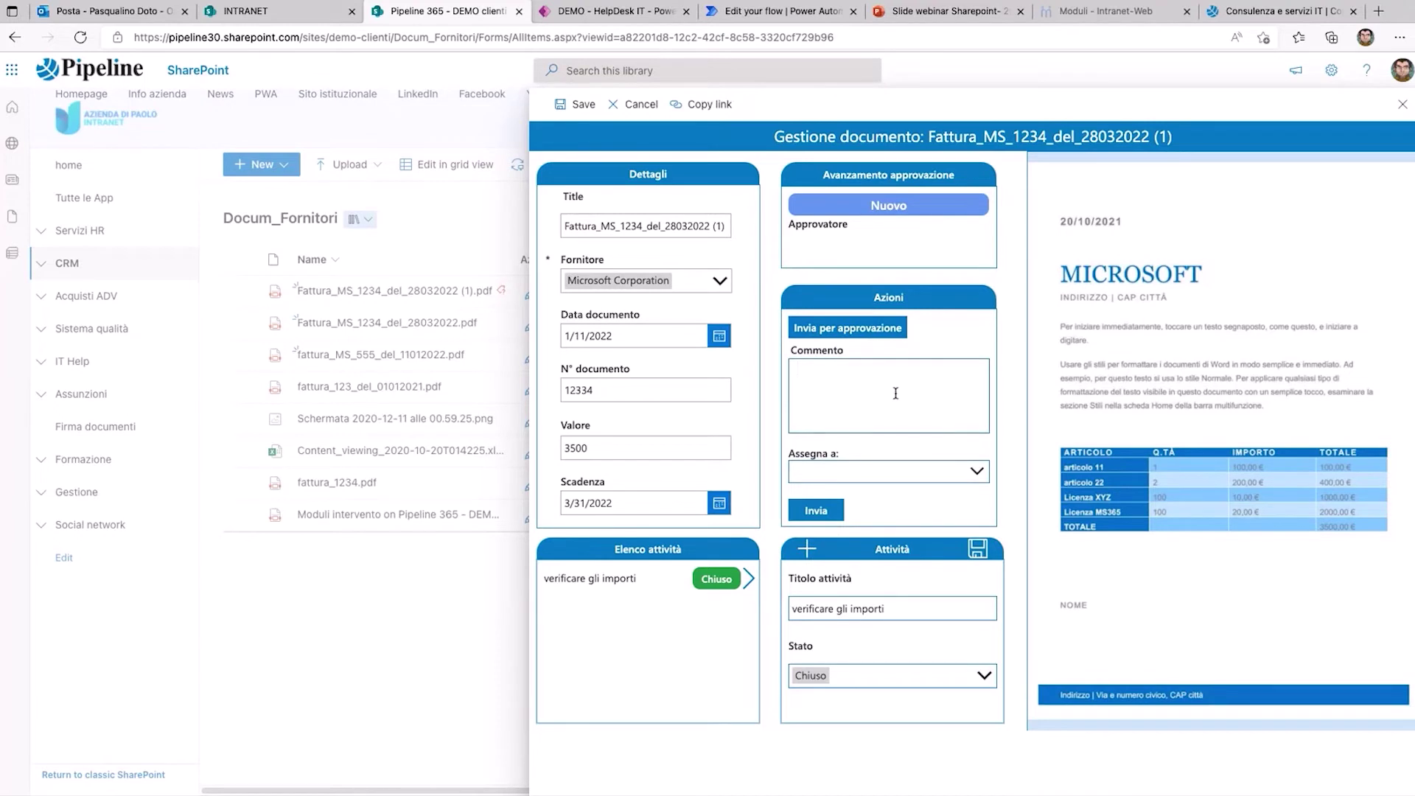
{"action": "type", "text": "approva pleaase"}
{"action": "left_click", "coordinate": [884, 475]}
{"action": "left_click", "coordinate": [870, 485]}
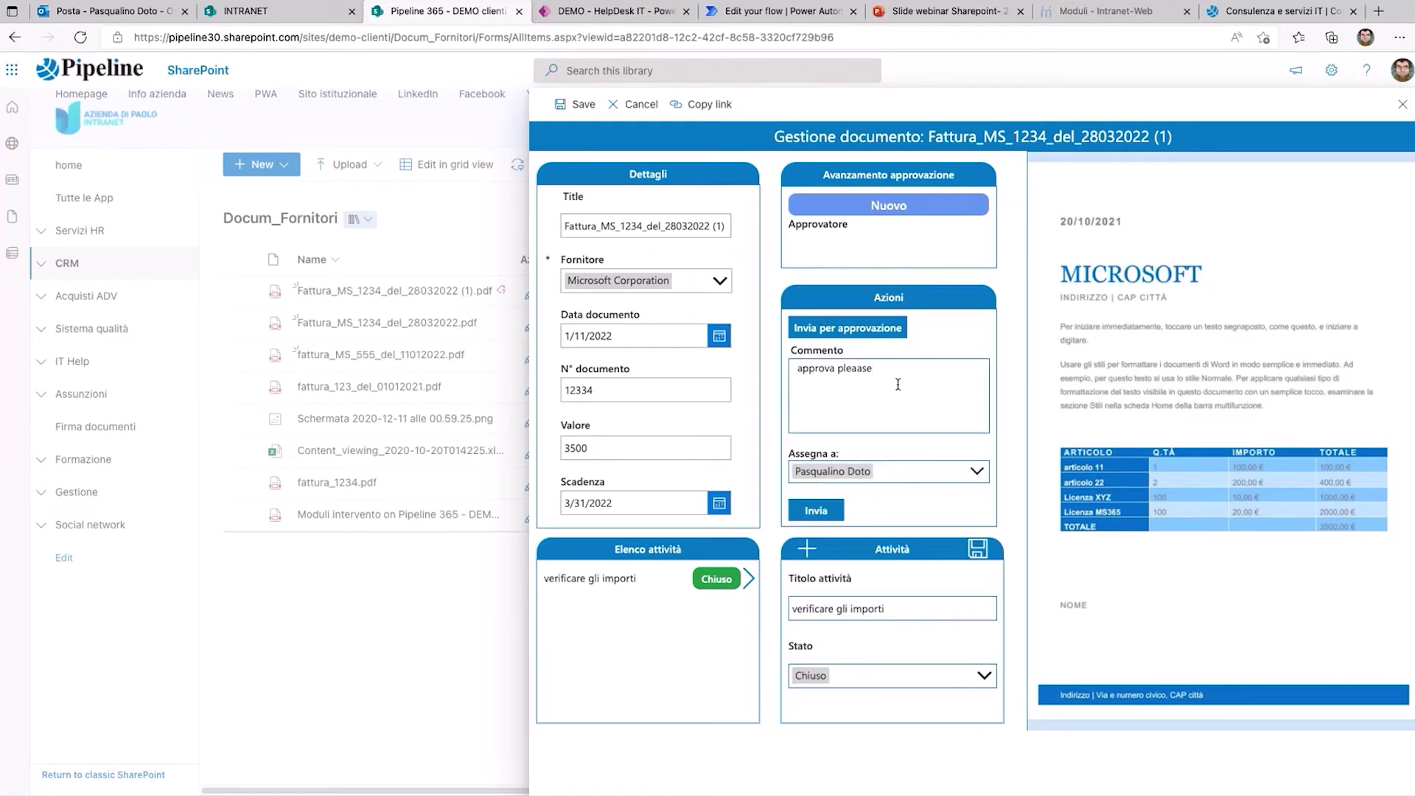
{"action": "left_click", "coordinate": [816, 511]}
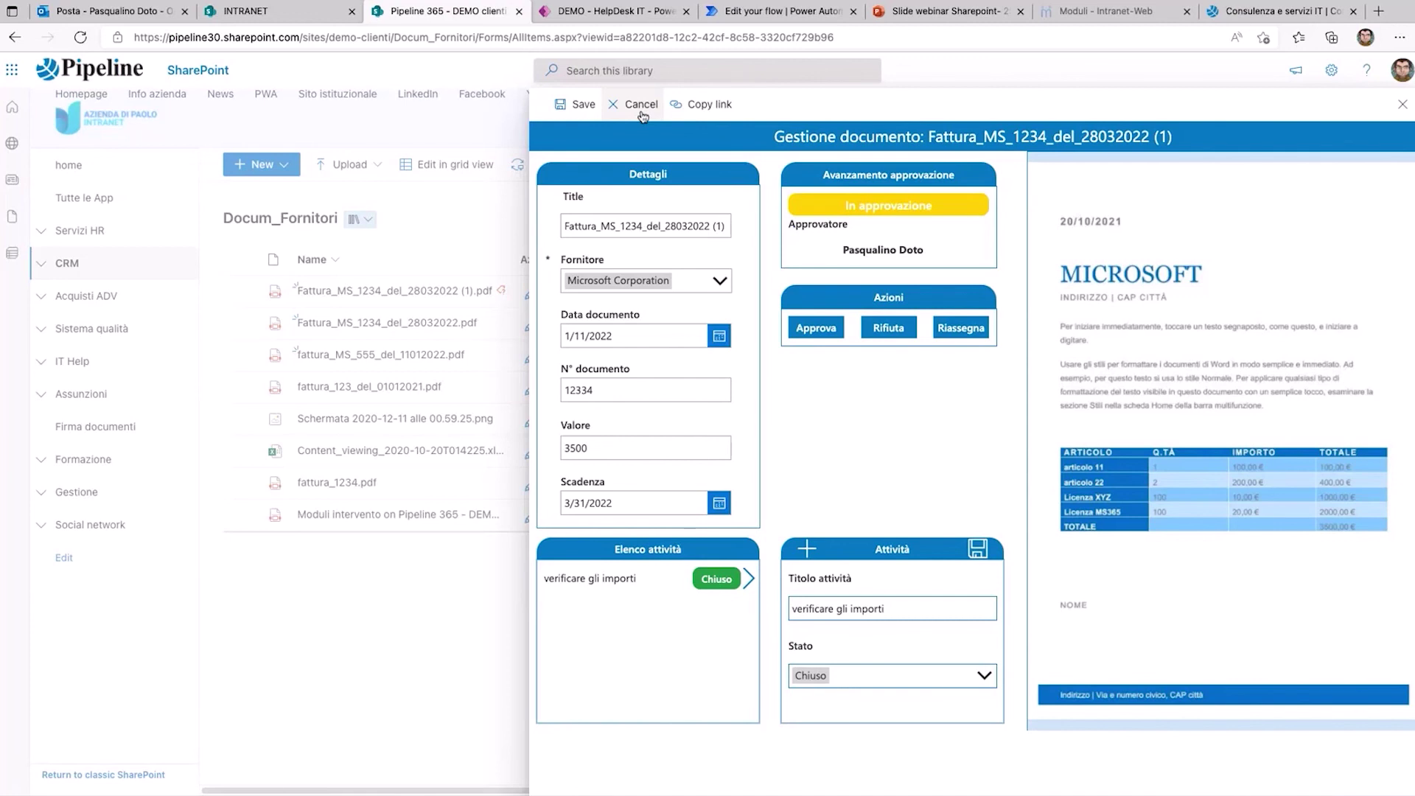
{"action": "left_click", "coordinate": [640, 105]}
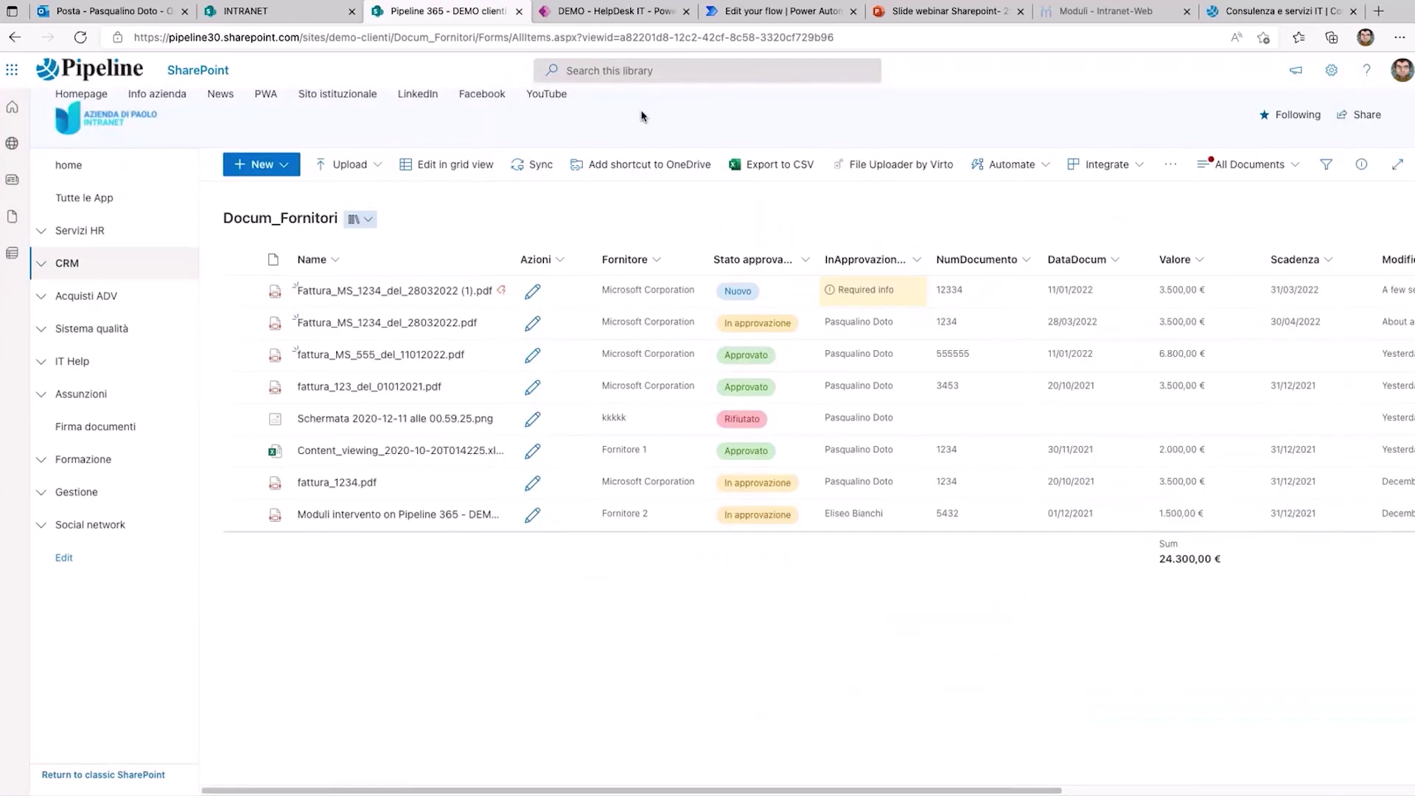